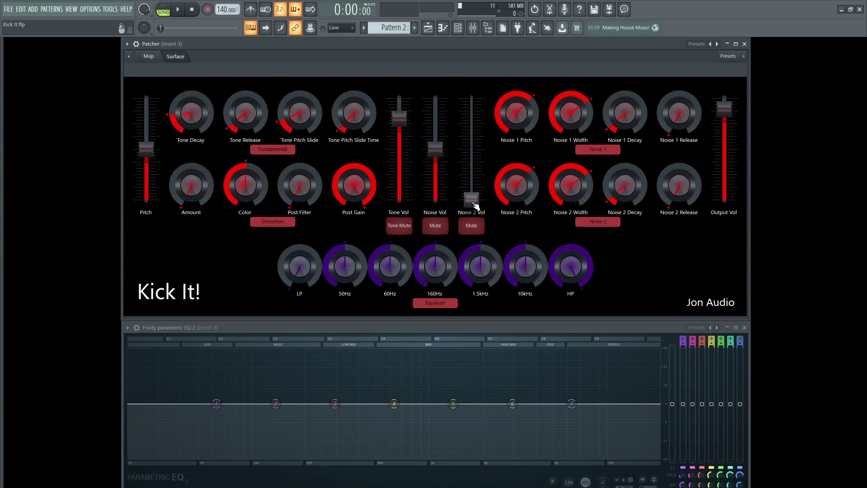
Play and stop the kick pattern twice to hear the default sound with Noise 2 Vol at zero
mouse_move(468, 196)
left_mouse_down()
mouse_move(468, 170)
mouse_move(468, 196)
left_mouse_up()
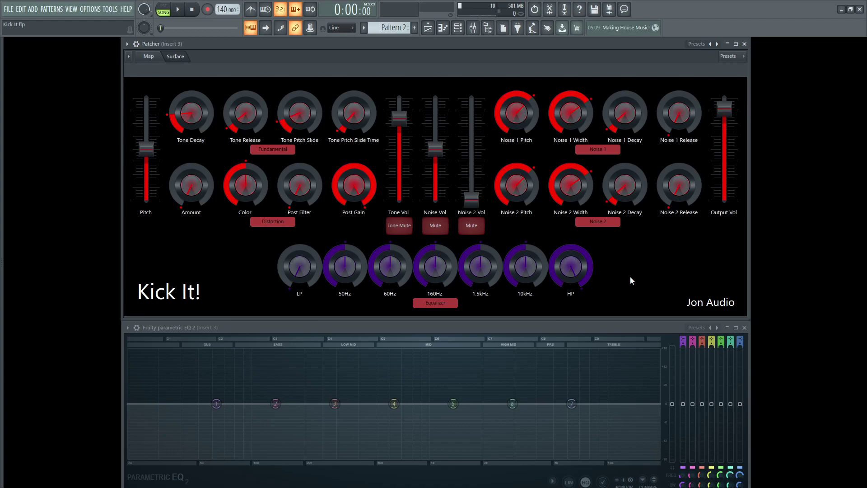
key("space")
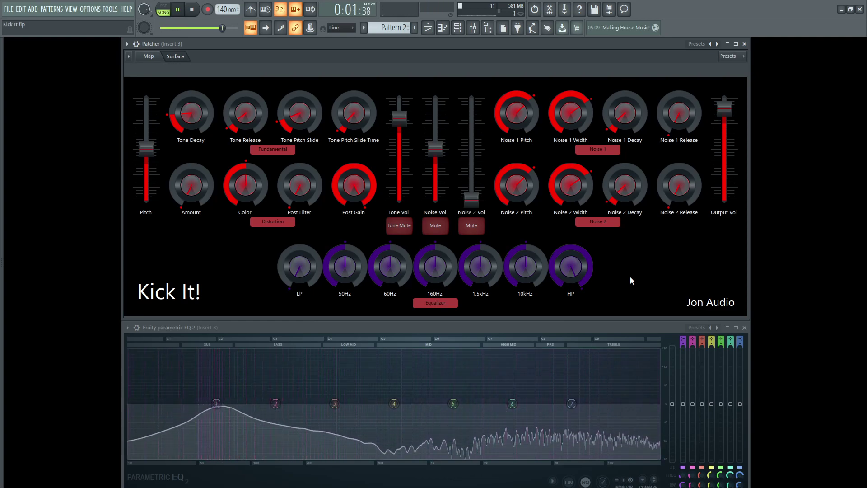
key("space")
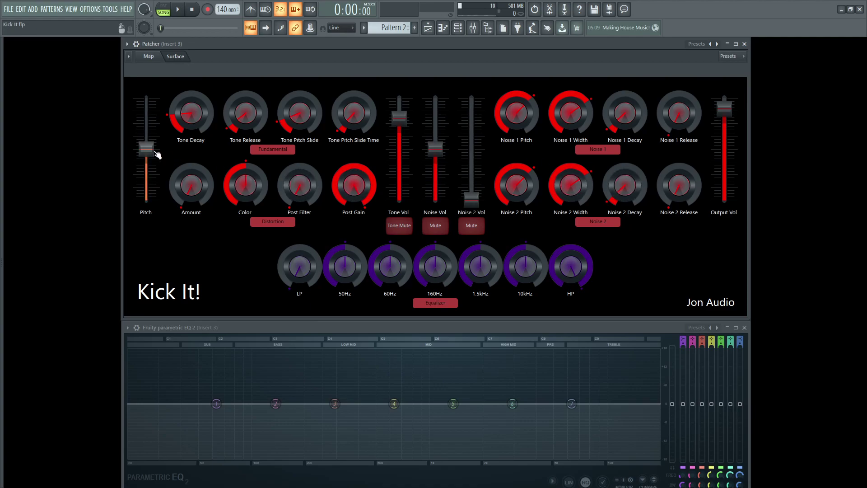
key("space")
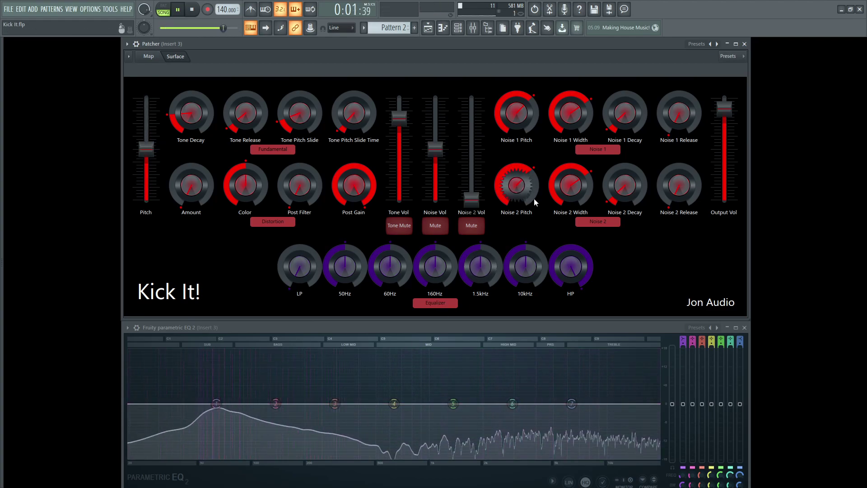
key("space")
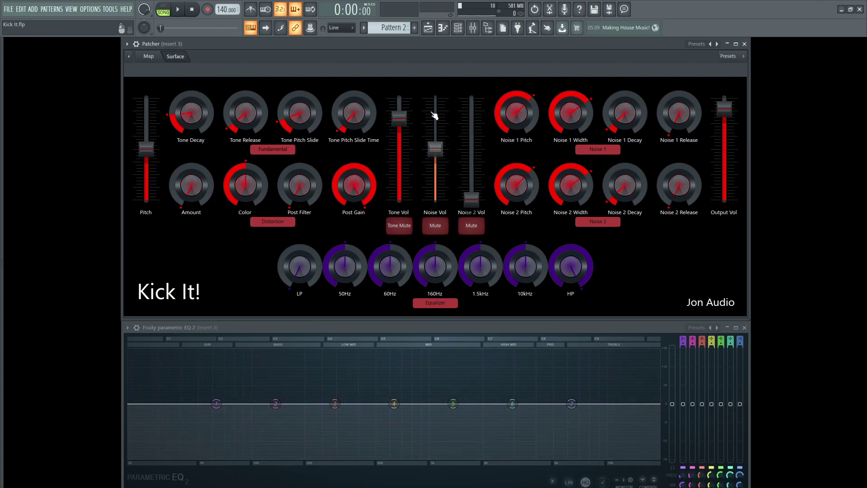
Mute the first noise layer and play the pattern to hear the tone on its own
left_click(436, 227)
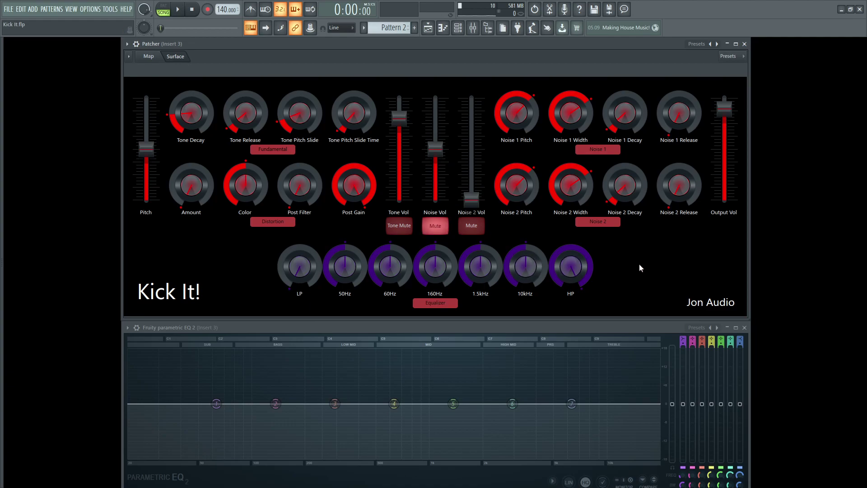
key("space")
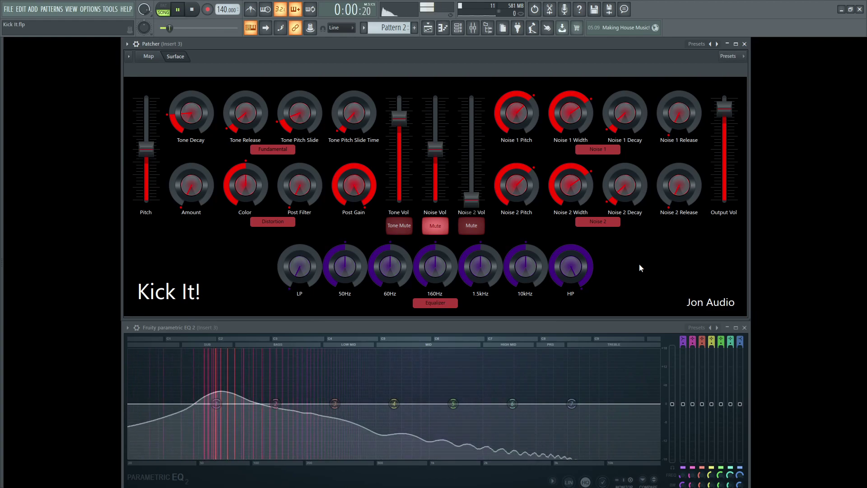
key("space")
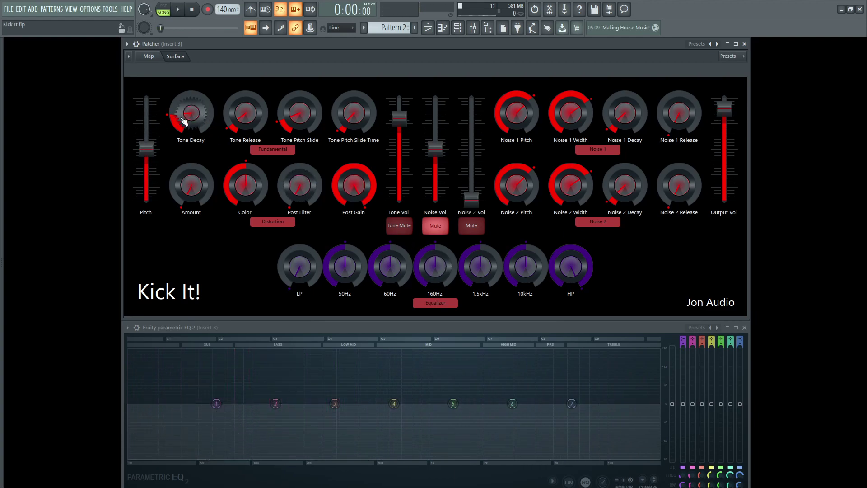
Raise Tone Decay to about halfway while the pattern plays, and stop playback
key("space")
left_click_drag(186, 118, 186, 109)
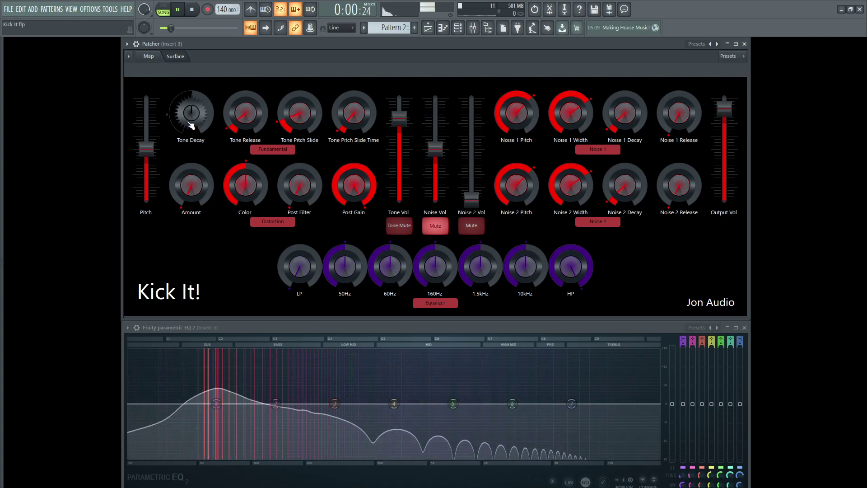
key("space")
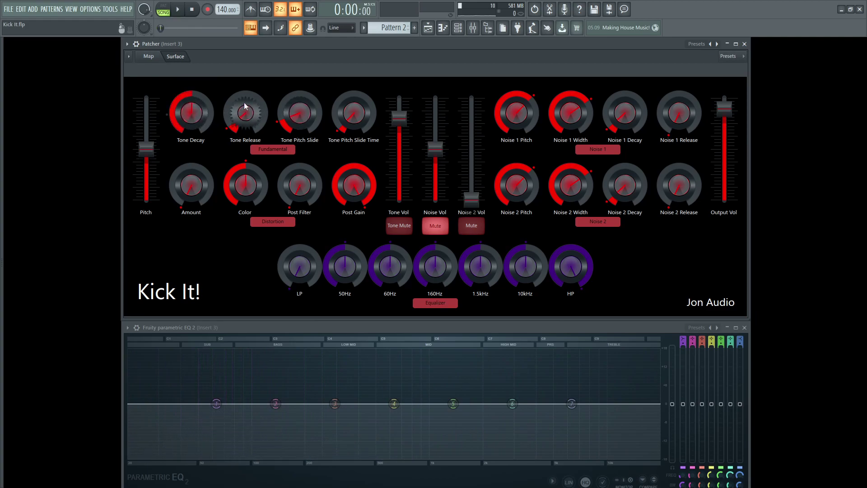
Raise Tone Release to about the 3 o'clock position during playback and replay the pattern to compare the tail
key("space")
left_click_drag(247, 115, 252, 75)
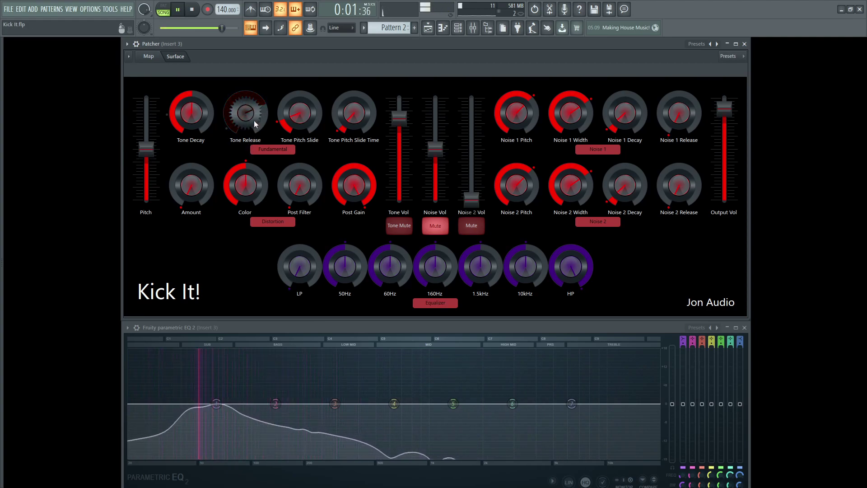
key("space")
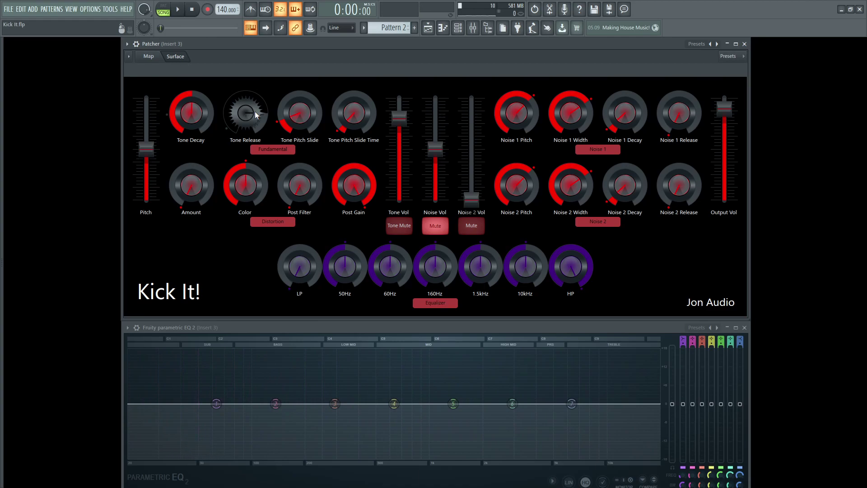
key("space")
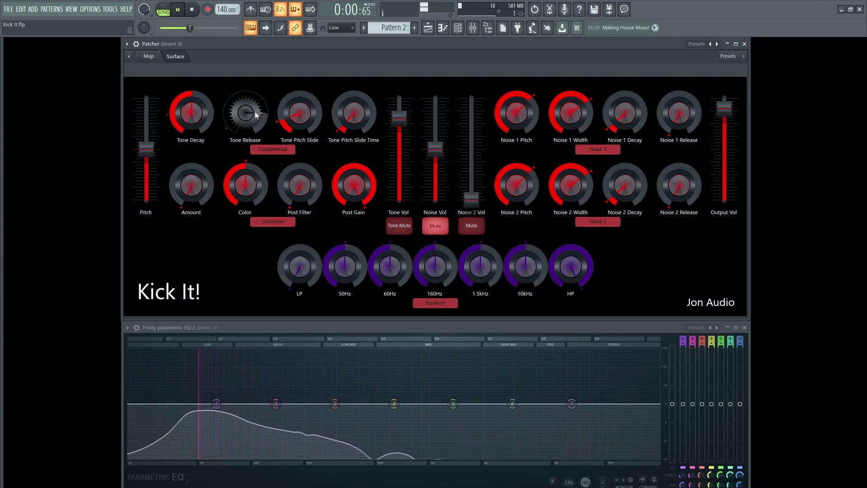
key("space")
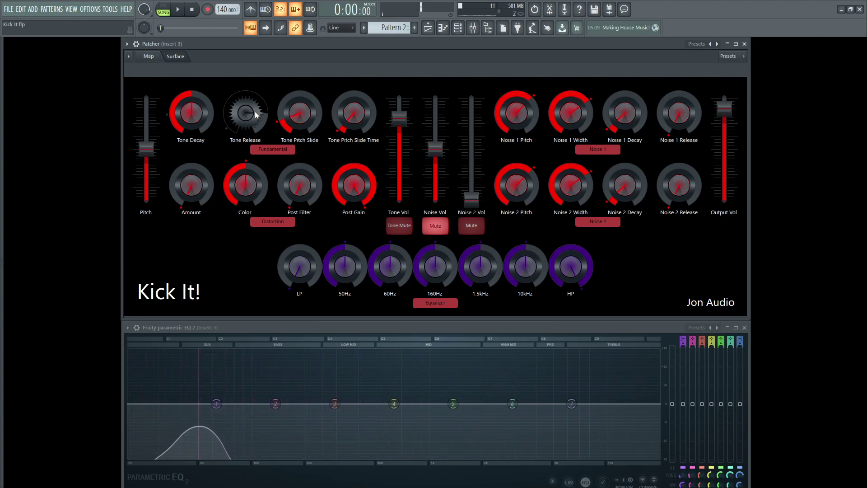
key("space")
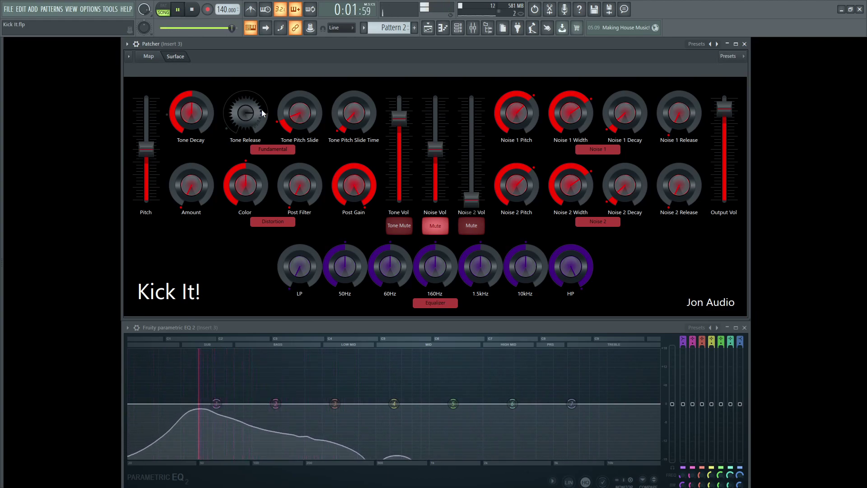
key("space")
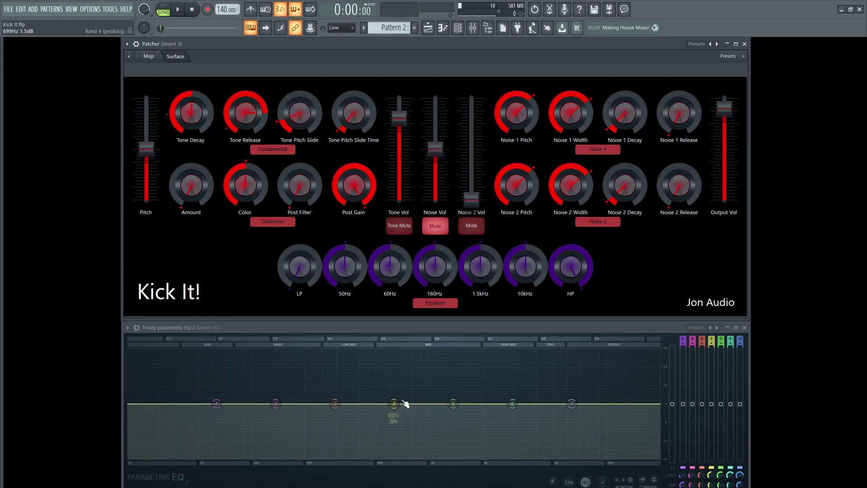
Raise Tone Pitch Slide to about its maximum during playback and replay the pattern
key("space")
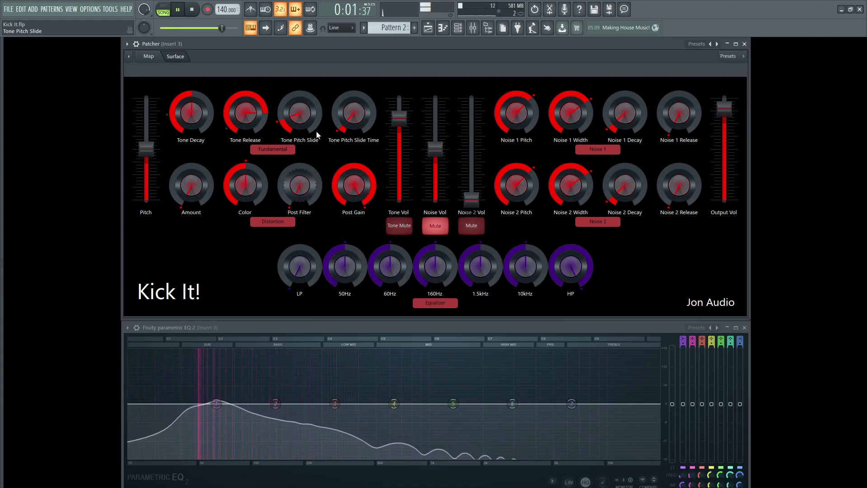
left_click_drag(307, 110, 307, 65)
key("space")
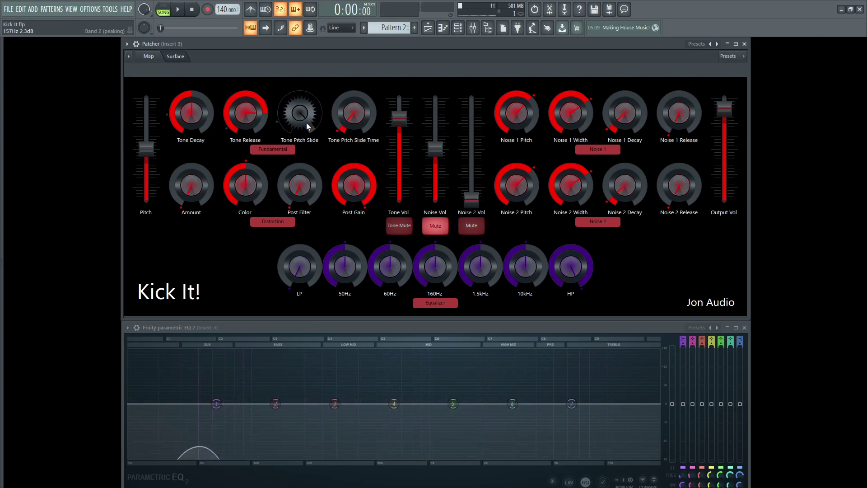
key("space")
key("space")
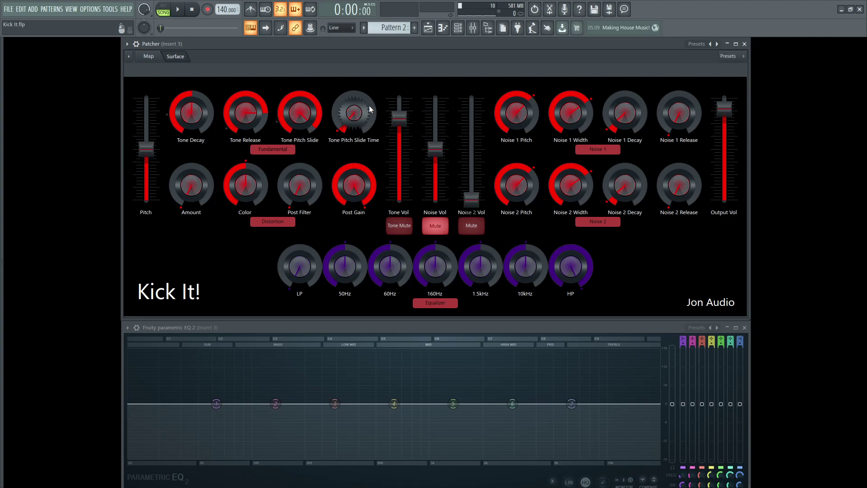
Raise Tone Pitch Slide Time to about halfway and lower Tone Pitch Slide to about halfway while the pattern plays
mouse_move(368, 107)
left_mouse_down()
mouse_move(368, 82)
mouse_move(358, 111)
mouse_move(359, 97)
left_mouse_up()
key("space")
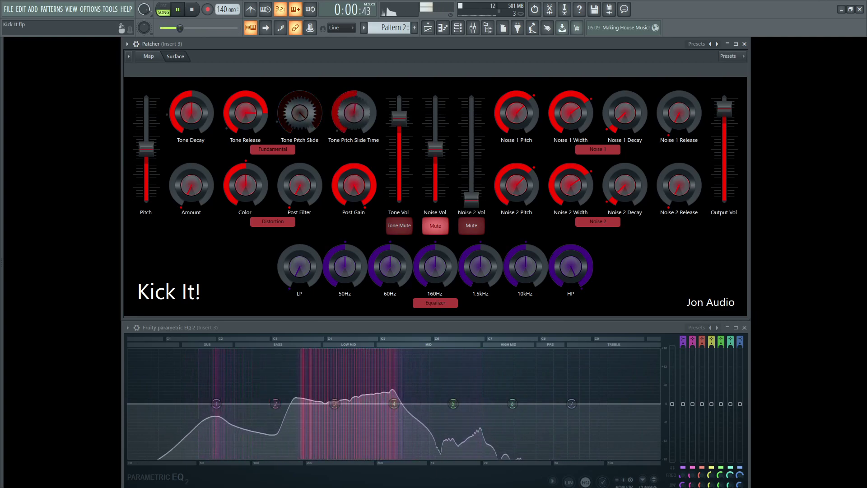
left_click_drag(303, 115, 302, 142)
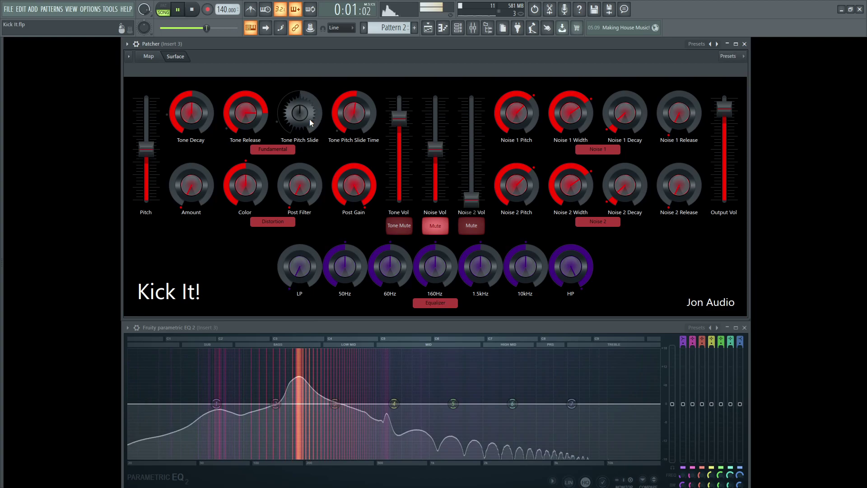
key("space")
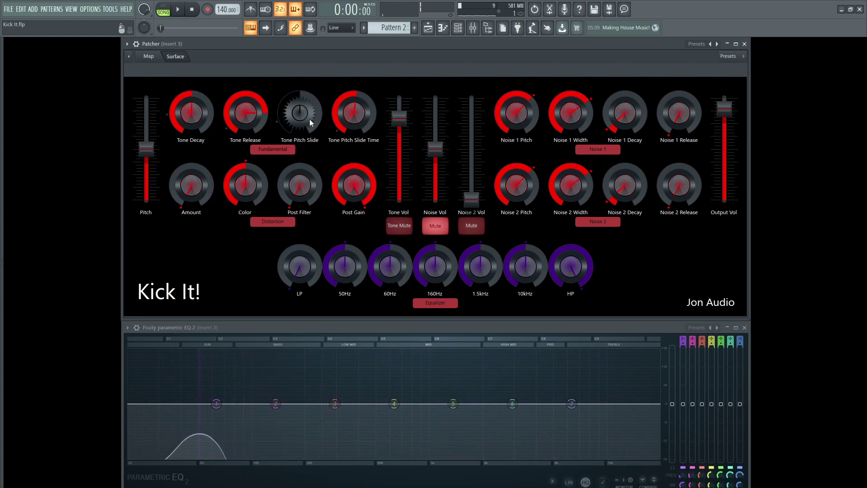
Reset all four Fundamental knobs to their default values and play the pattern to check the tone
left_click(344, 108, "alt")
left_click(299, 109, "alt")
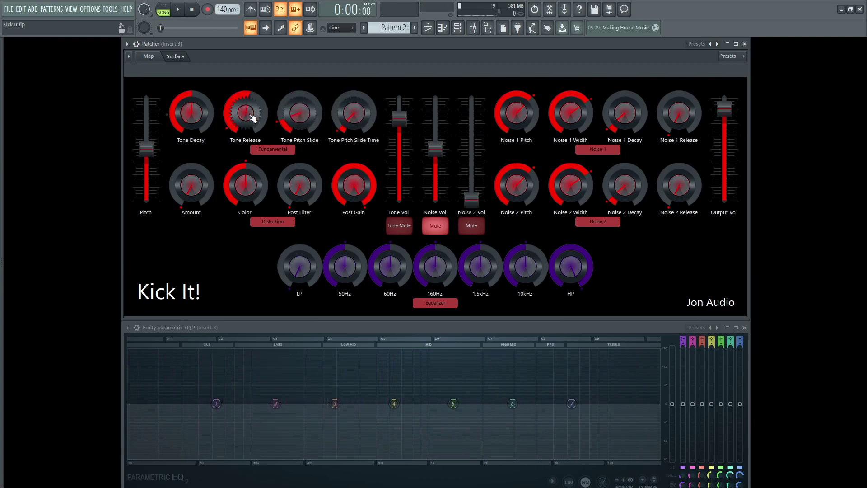
left_click(250, 117, "alt")
left_click(195, 113, "alt")
key("space")
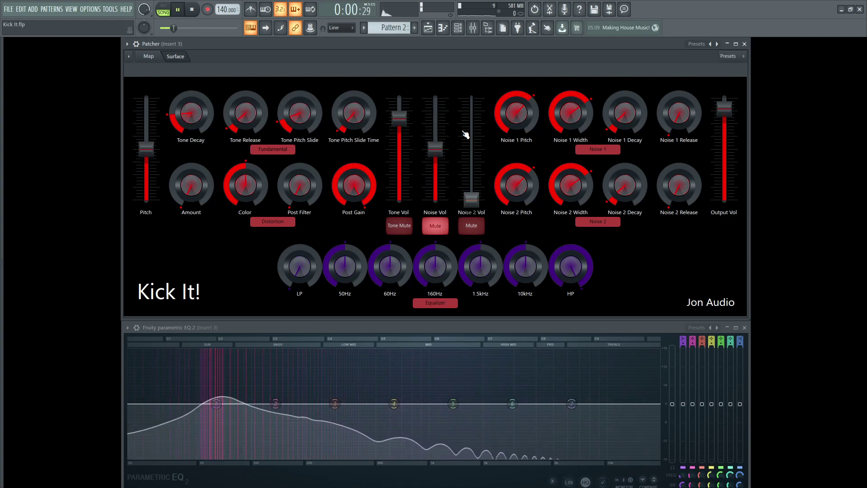
key("space")
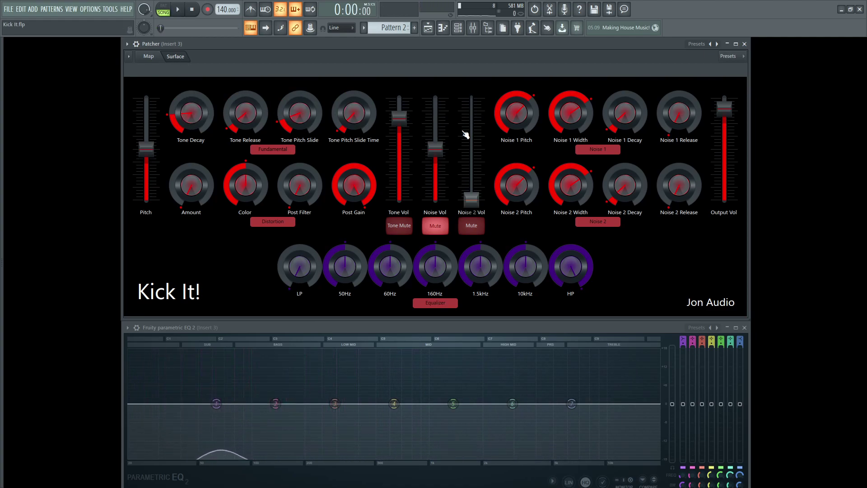
Audition the Pitch slider at its maximum and near its minimum, and restore its default with a final playback
scroll(145, 149, "down", 5)
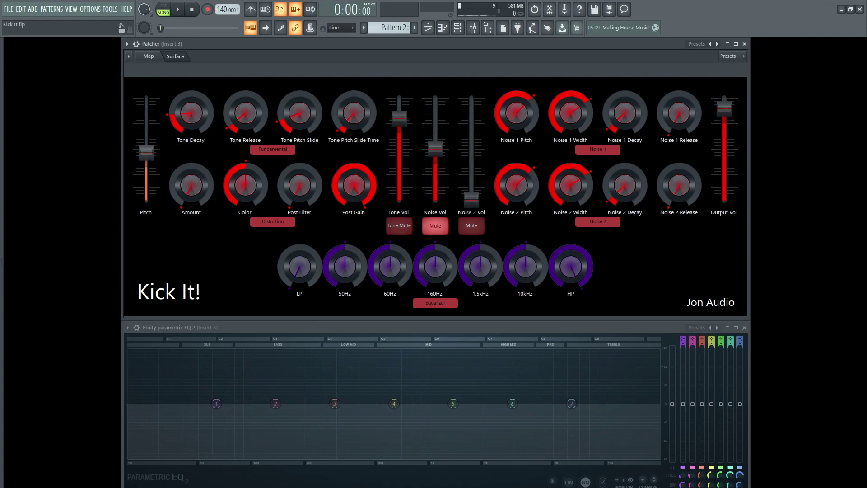
left_click_drag(145, 167, 146, 102)
key("space")
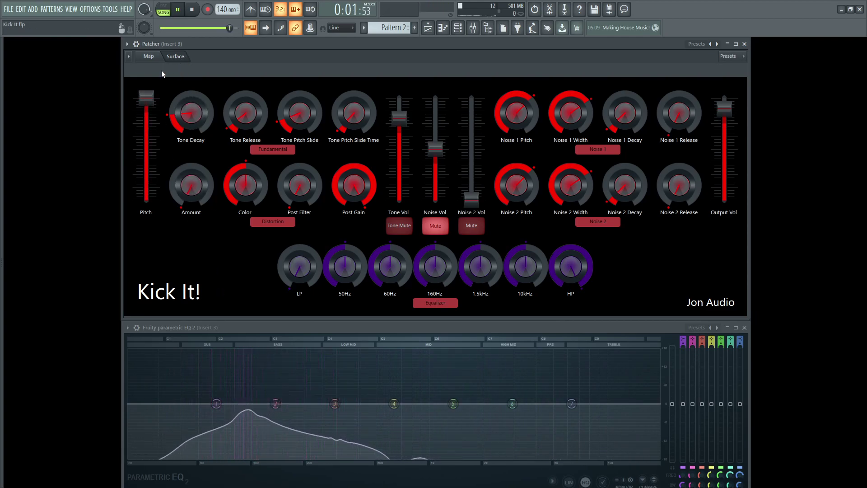
left_click_drag(146, 102, 149, 192)
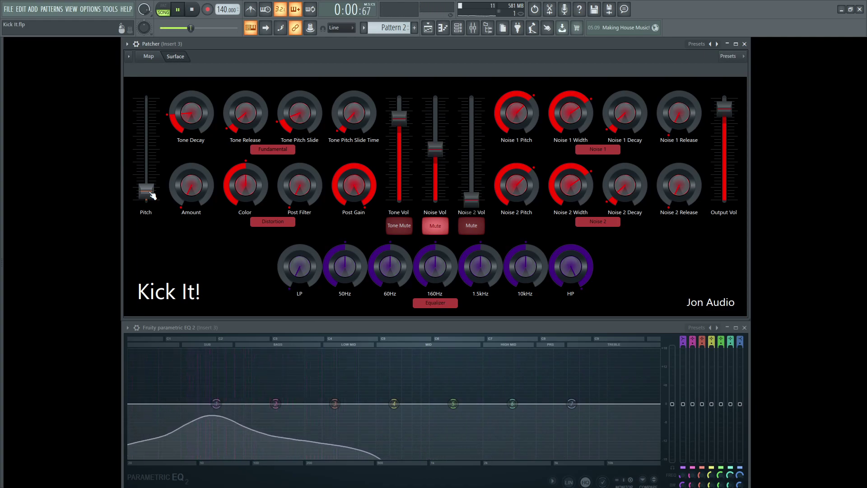
key("space")
left_click(149, 192, "alt")
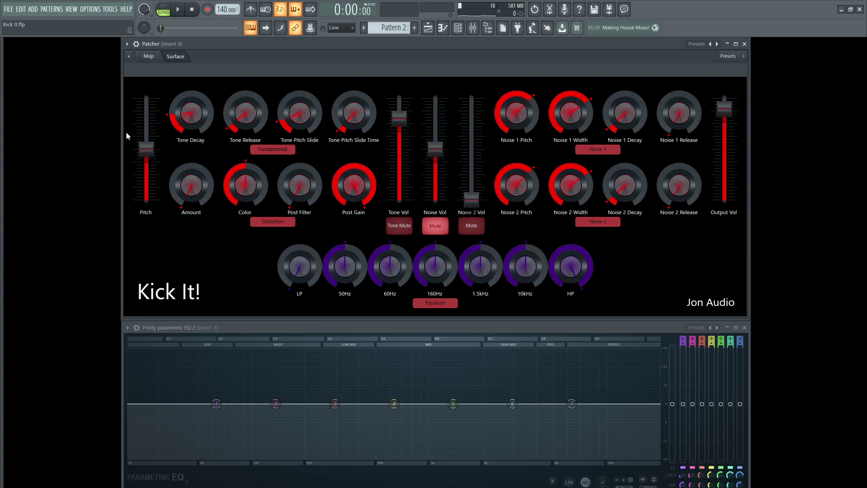
key("space")
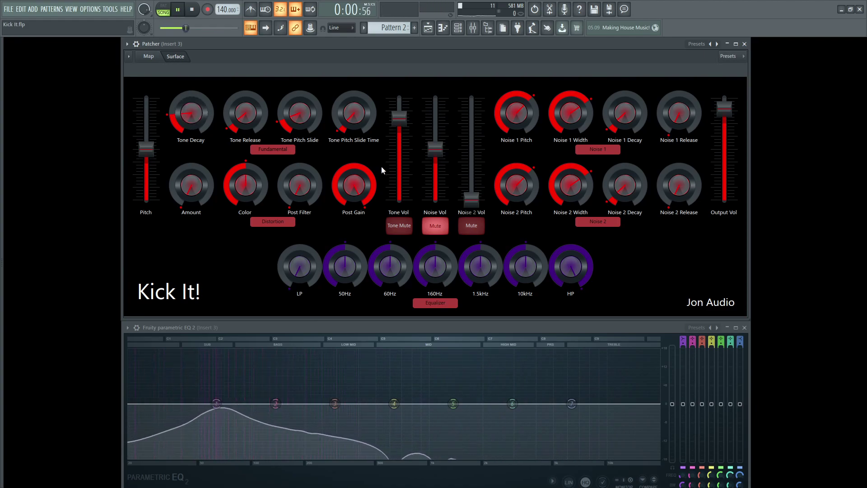
key("space")
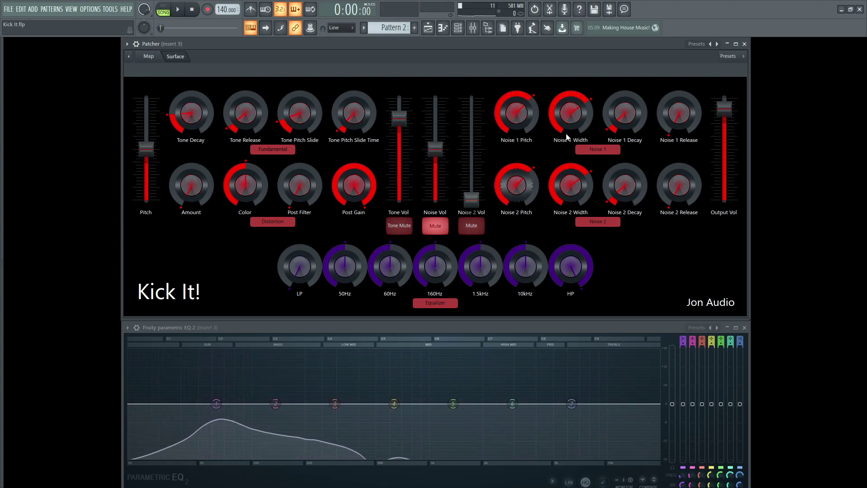
Unmute the first noise layer and mute the tone, playing the pattern to hear the noise alone
left_click(435, 226)
key("space")
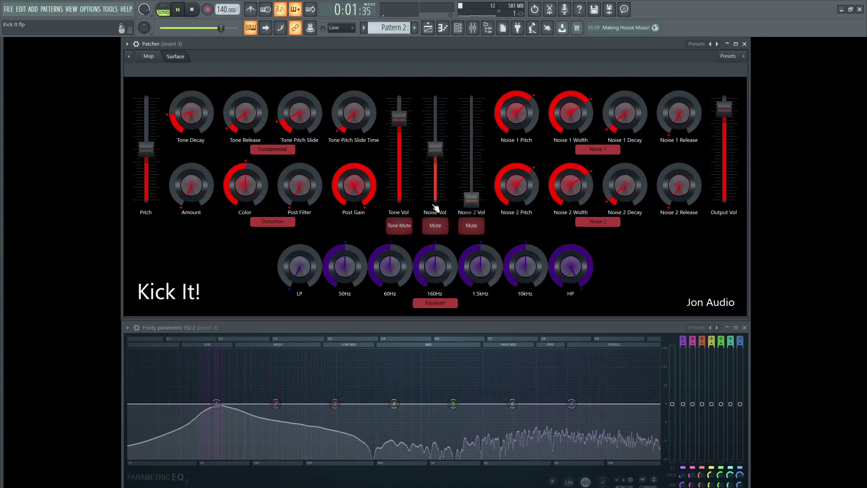
left_click(404, 227)
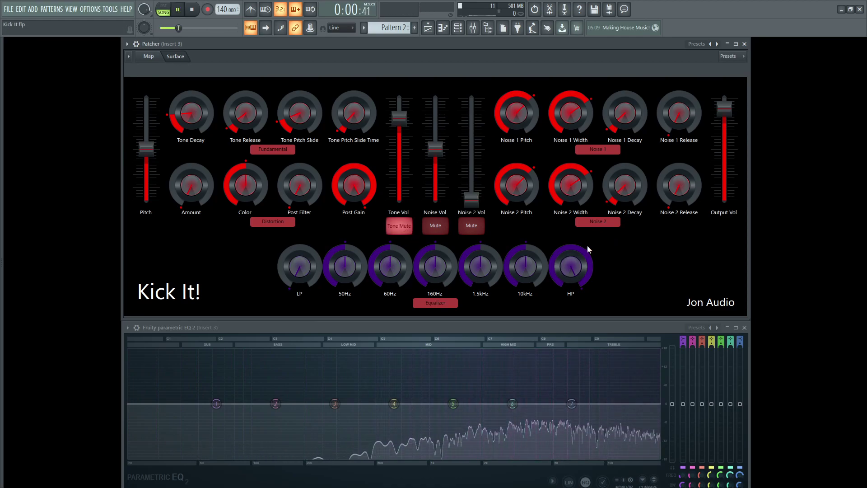
key("space")
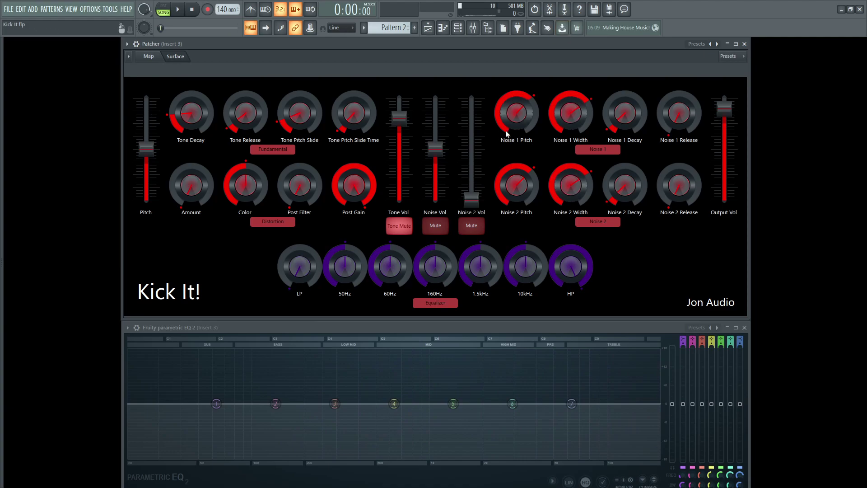
Audition Noise 1 Pitch across its range up to maximum, with the tone muted and unmuted, and restore its default
key("space")
left_click_drag(518, 123, 518, 158)
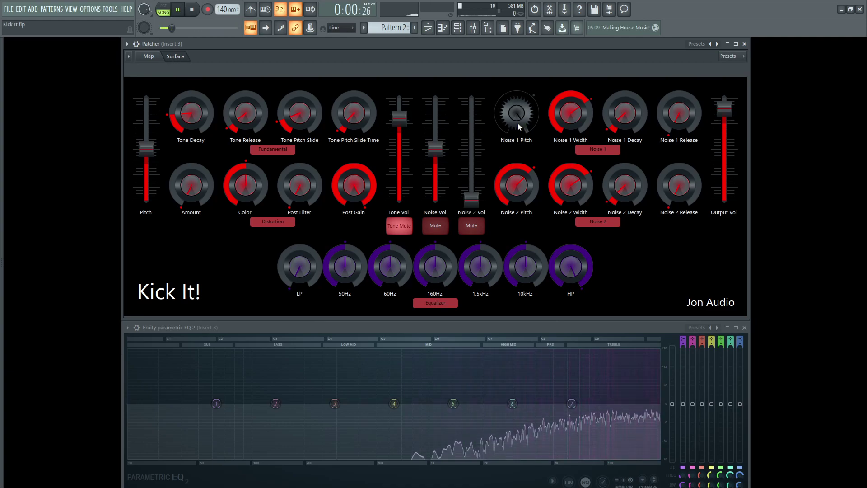
key("space")
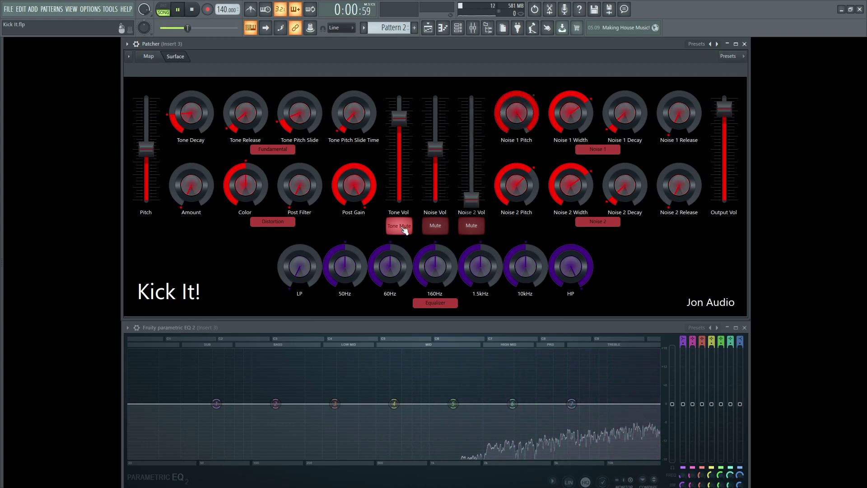
key("space")
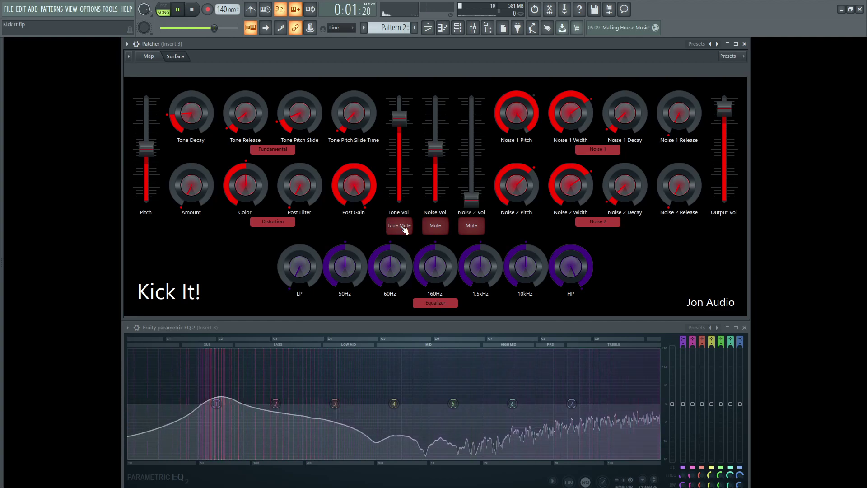
key("space")
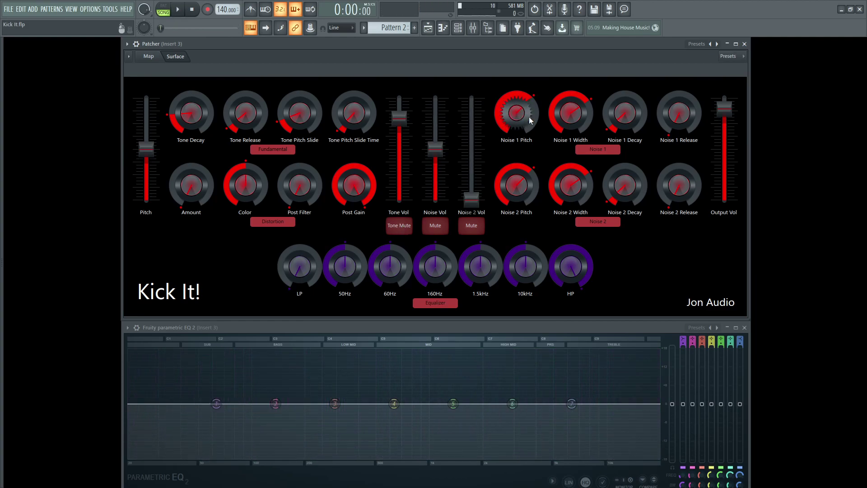
key("space")
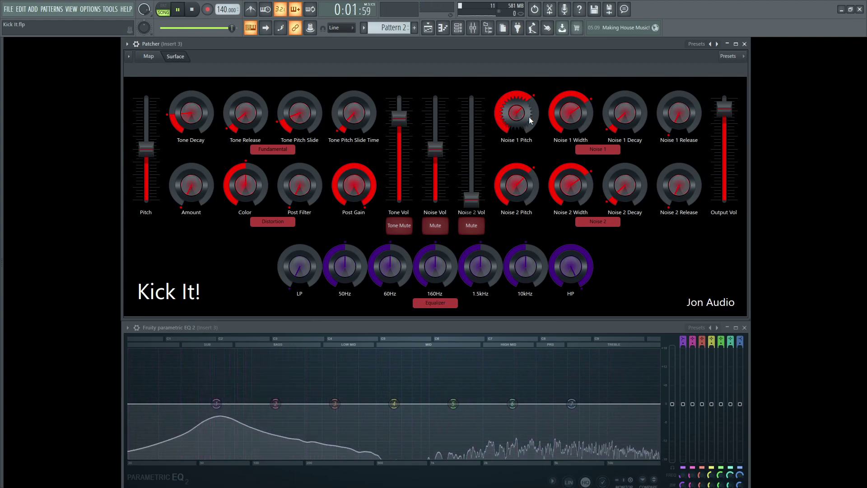
key("space")
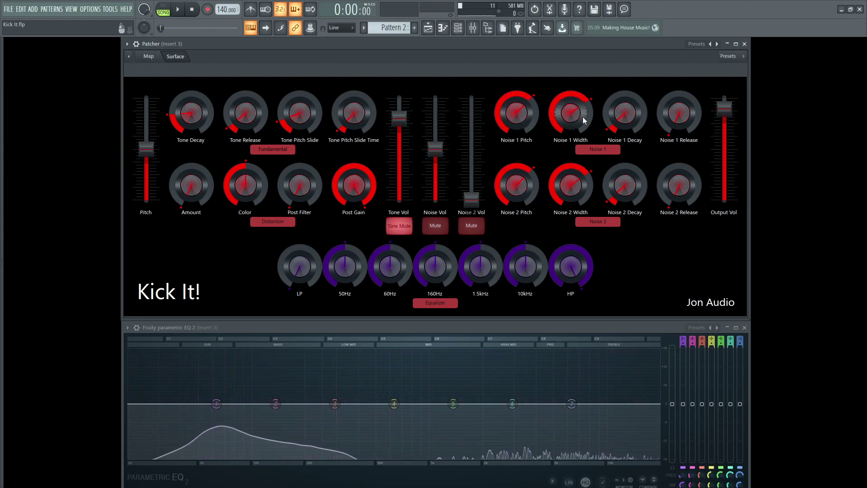
Audition Noise 1 Width at low and high settings with the tone muted, raising Noise Vol to match Tone Vol
key("space")
left_click_drag(583, 121, 583, 145)
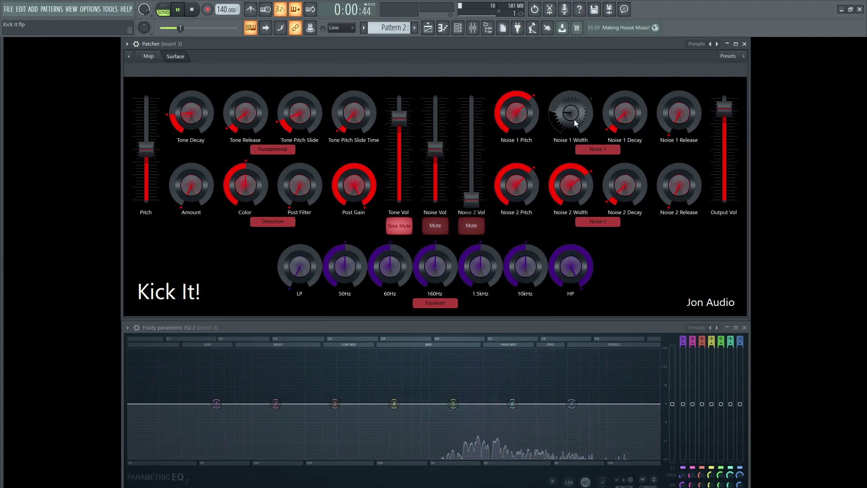
key("space")
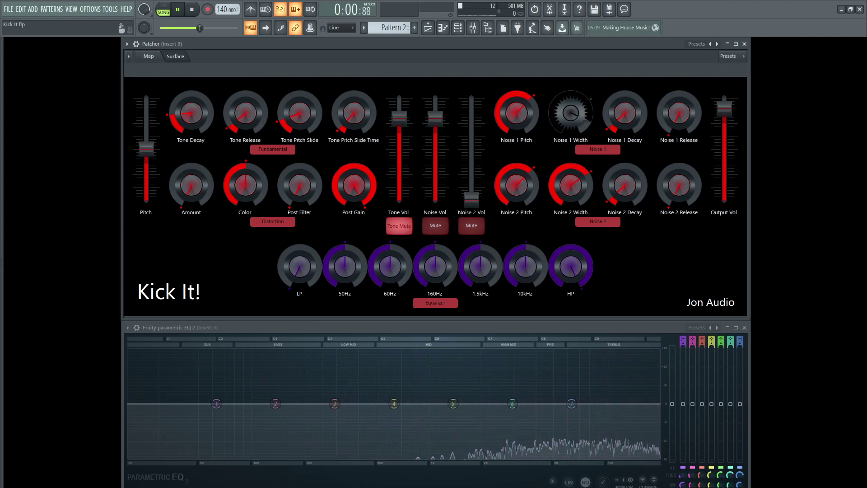
key("space")
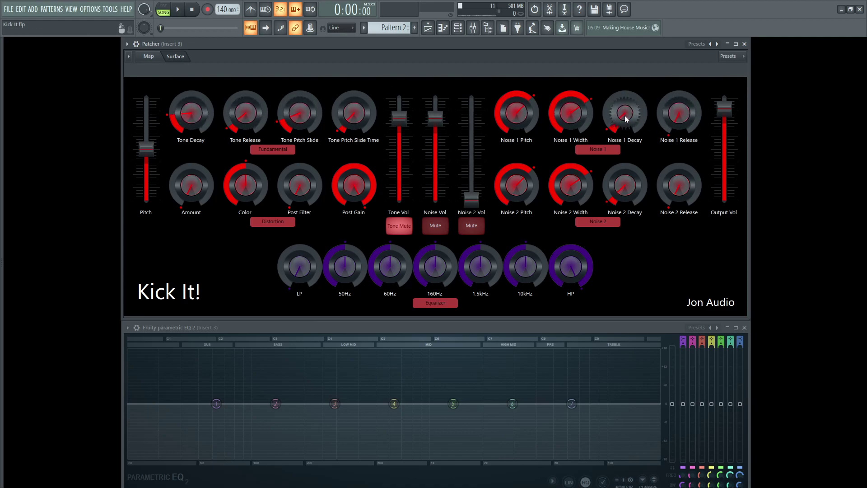
Audition Noise 1 Decay and Noise 1 Release well above halfway with the tone muted, and restore both defaults
key("space")
left_click_drag(609, 121, 632, 108)
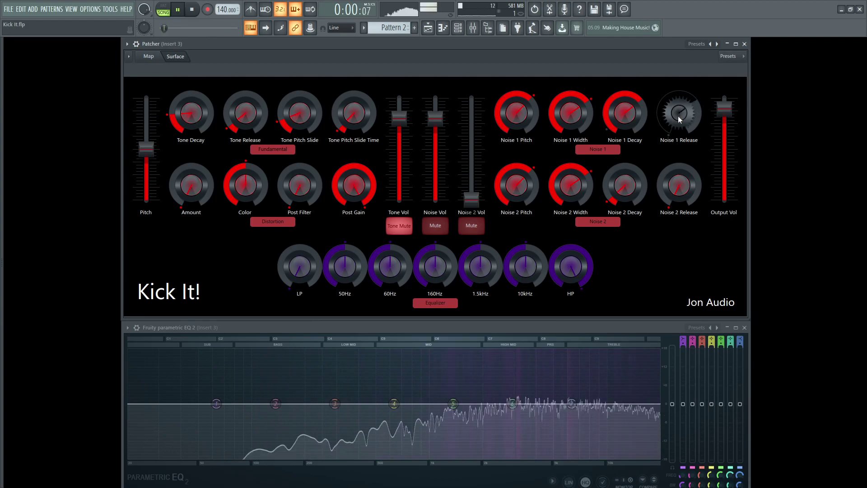
left_click_drag(679, 118, 679, 109)
key("space")
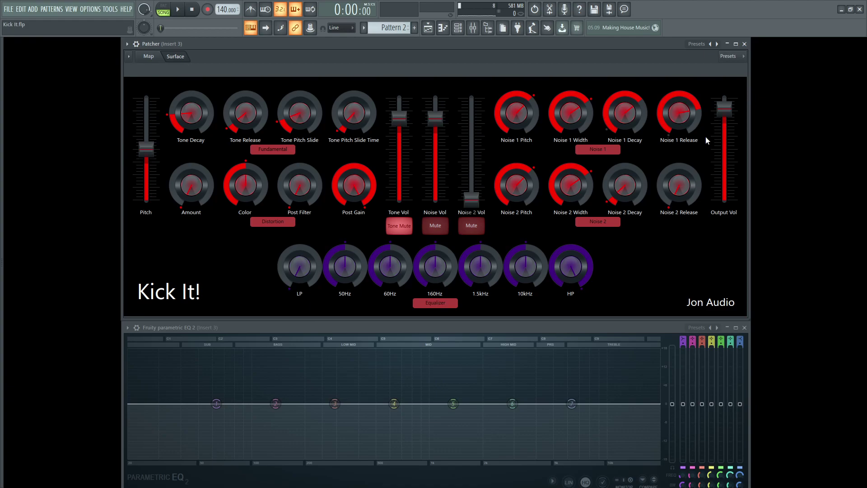
left_click(641, 115, "alt")
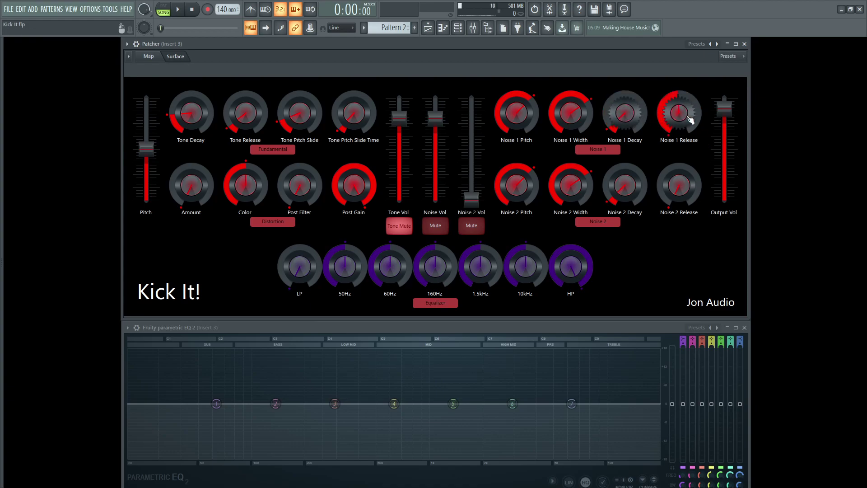
left_click(690, 118, "alt")
key("space")
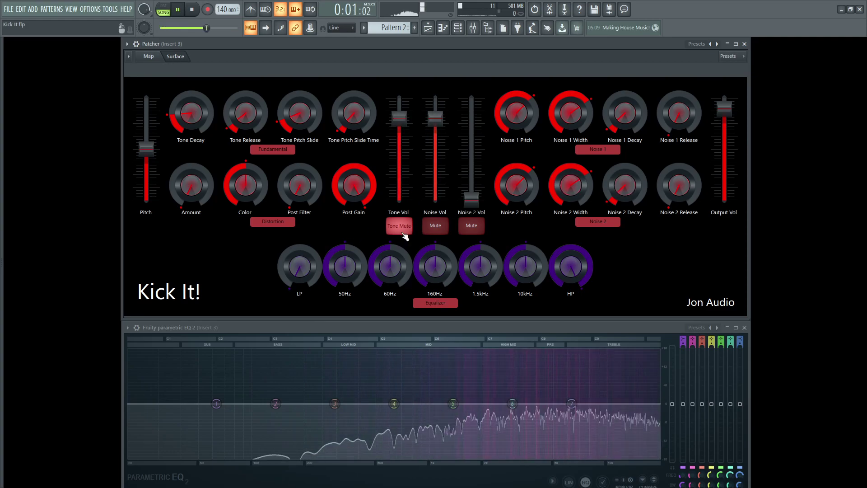
Unmute the tone and lower Noise Vol to about one fifth, comparing the kick with the first noise muted and unmuted
left_click(406, 224)
key("space")
left_click(433, 228)
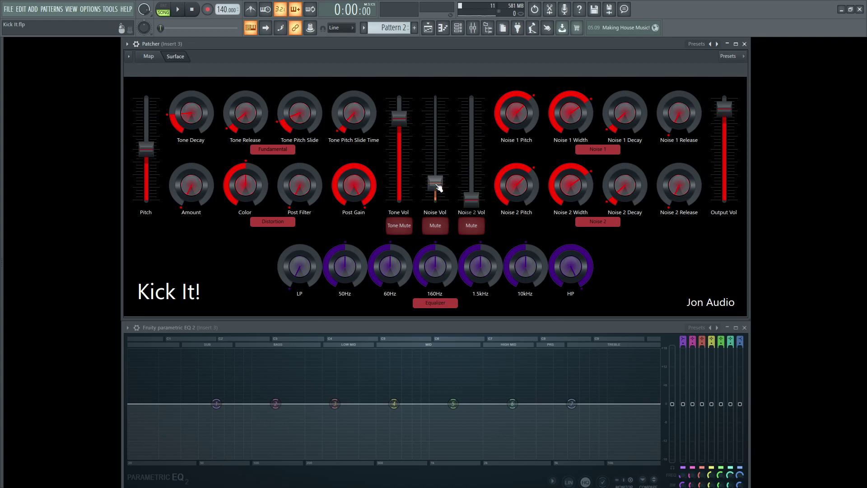
left_click(435, 225)
key("space")
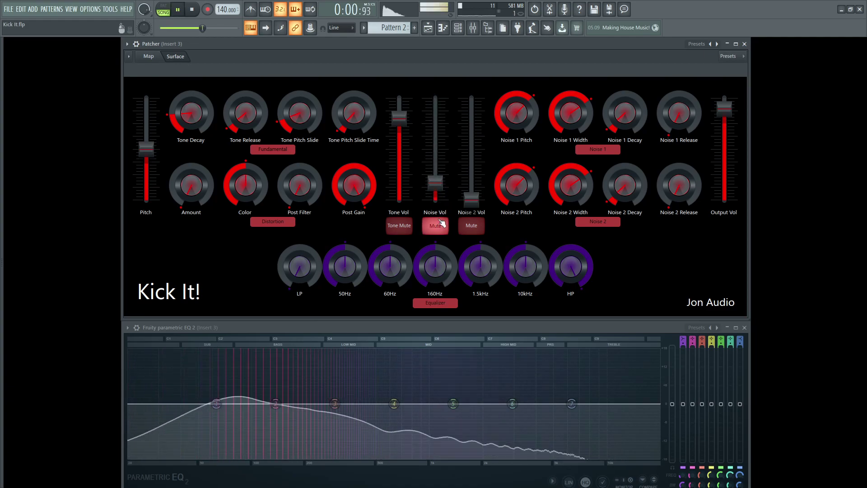
left_click(443, 226)
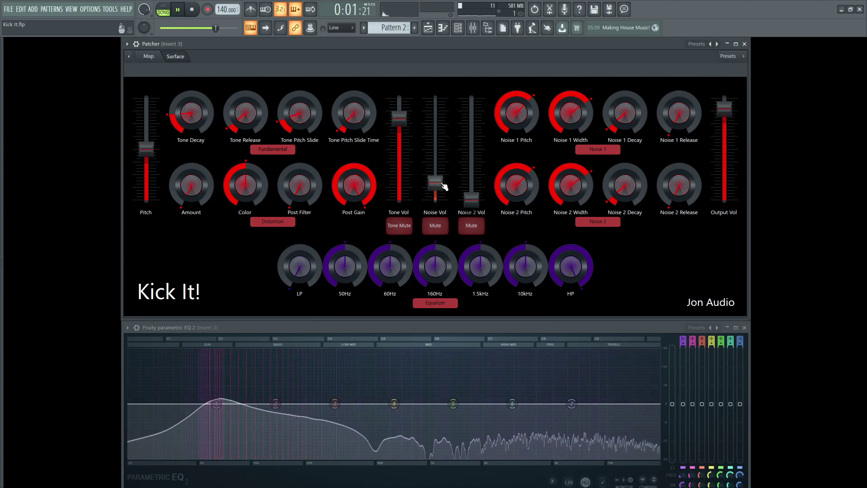
Raise Noise Vol in small amounts to about one third, toggling the first noise's mute to compare during playback
left_click_drag(441, 184, 441, 177)
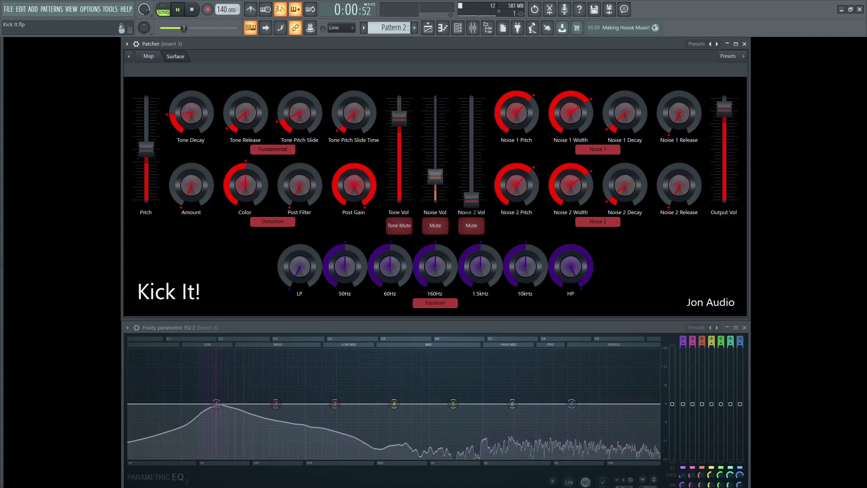
left_click(448, 227)
left_click(450, 227)
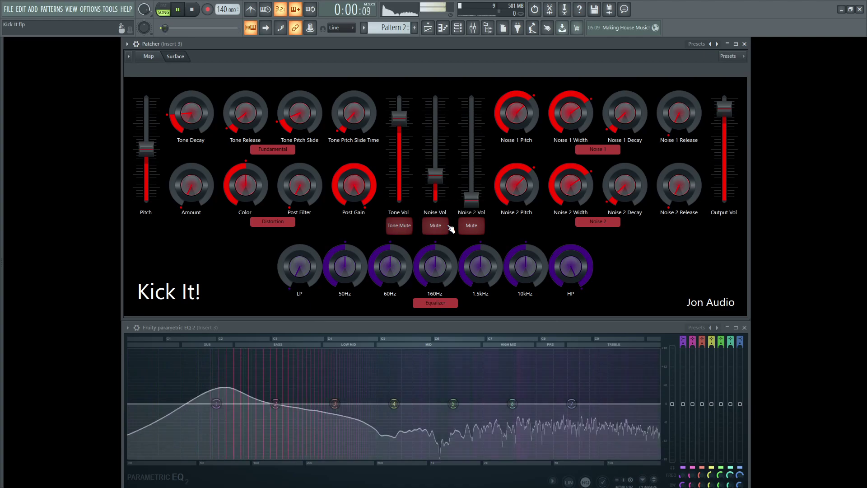
key("space")
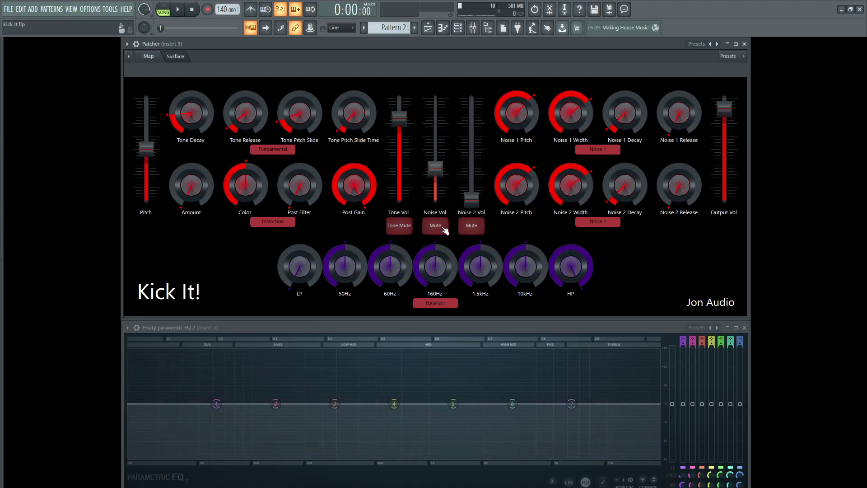
left_click(445, 231)
key("space")
left_click(445, 231)
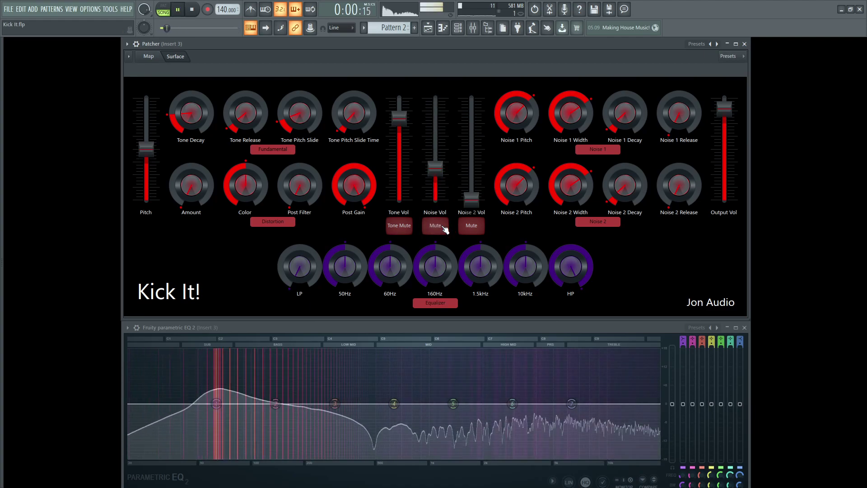
key("space")
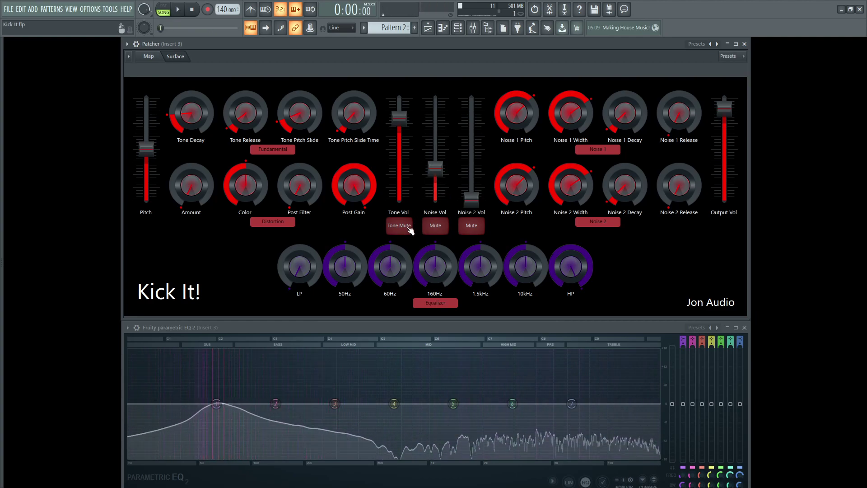
Raise Noise 2 Vol to about 40%, Noise 2 Pitch to maximum and Noise 2 Width slightly, comparing both noise layers in isolation
left_click(409, 227)
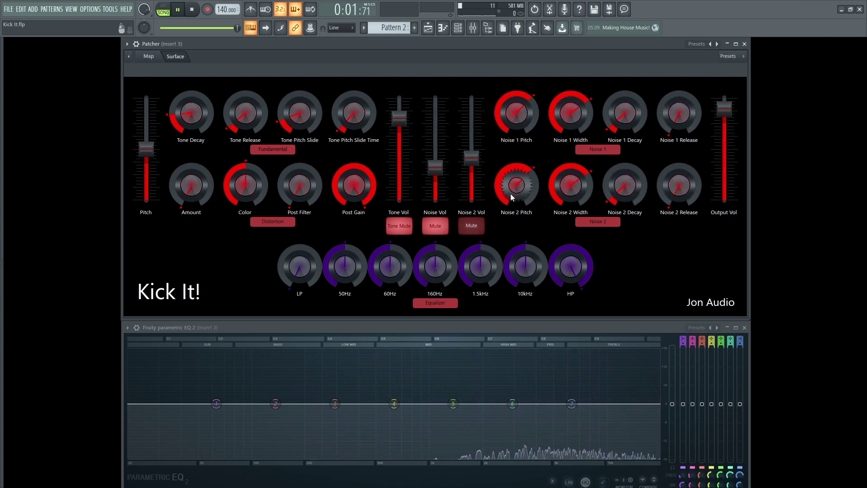
left_click_drag(511, 193, 511, 173)
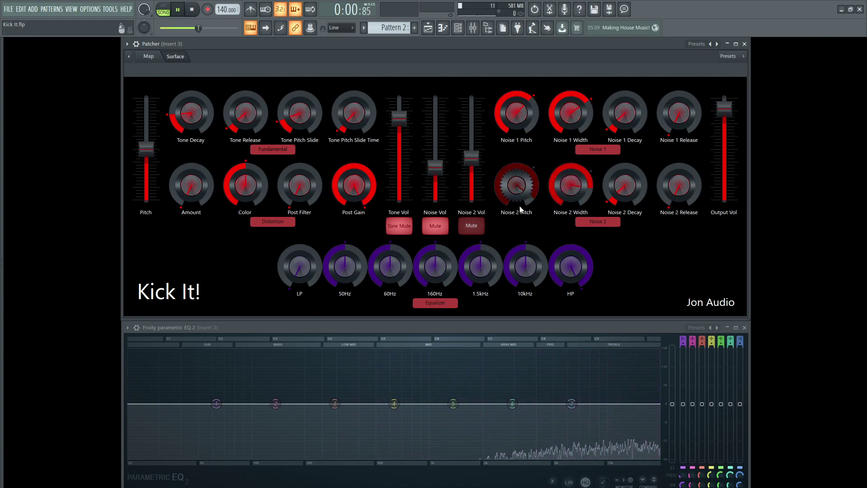
key("space")
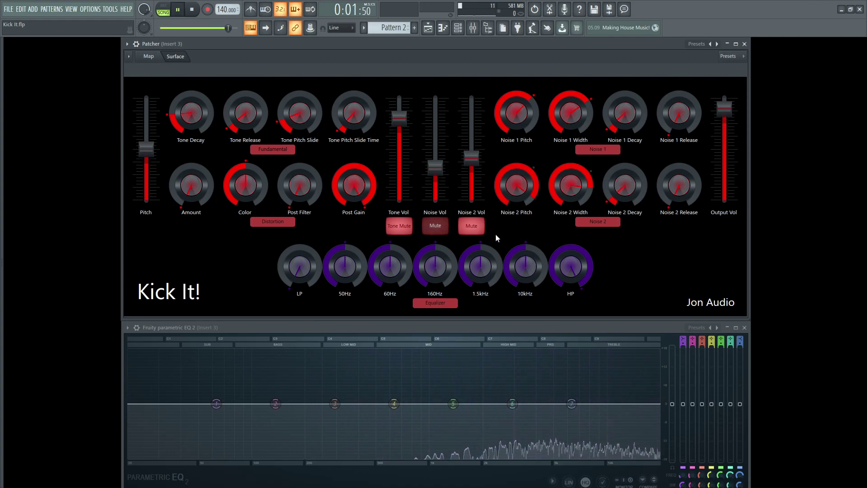
left_click(476, 230)
key("space")
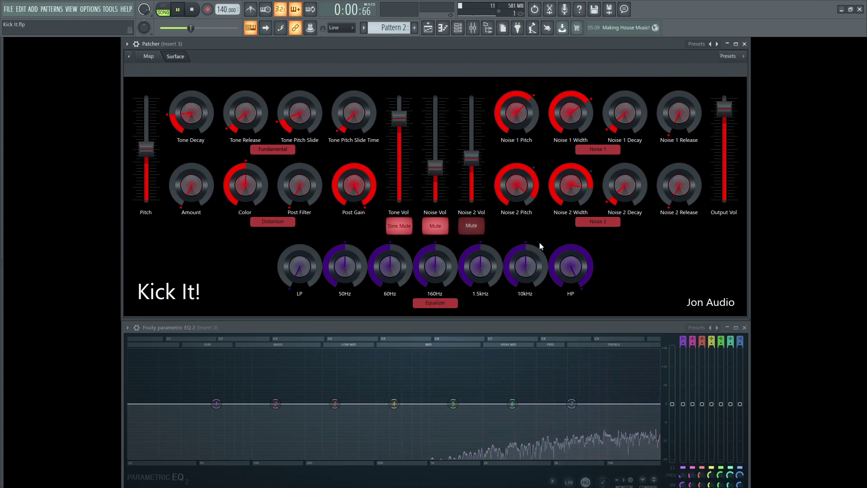
Unmute the tone and the first noise, and lower Noise 2 Vol to about one third while the pattern plays
left_click(435, 225)
left_click(403, 226)
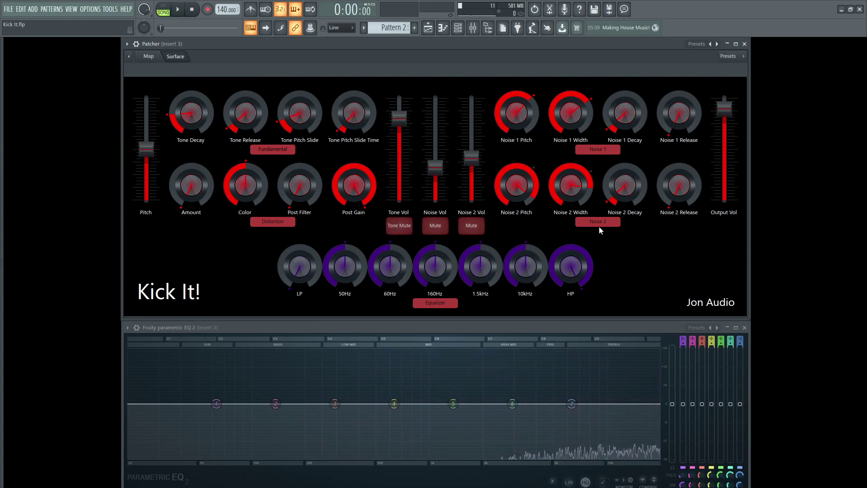
left_click_drag(471, 158, 473, 169)
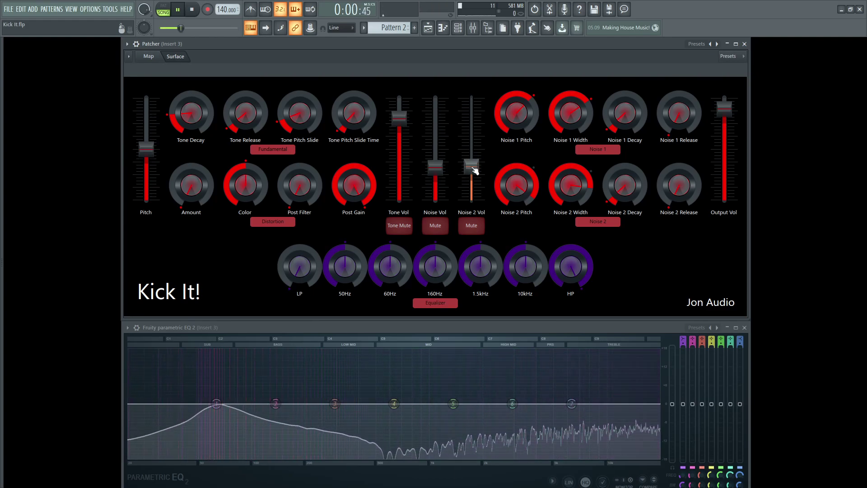
key("space")
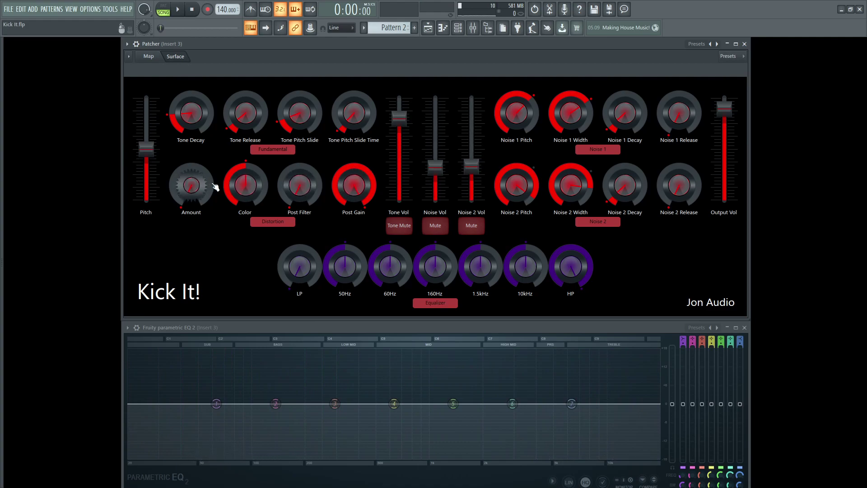
Raise the distortion Amount to about 40% and lower Output Vol to about 70%, playing the pattern to check the level
key("space")
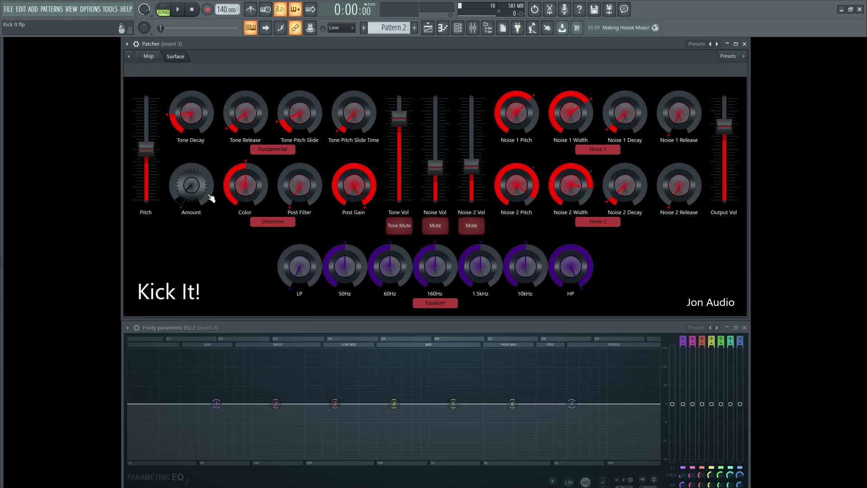
key("space")
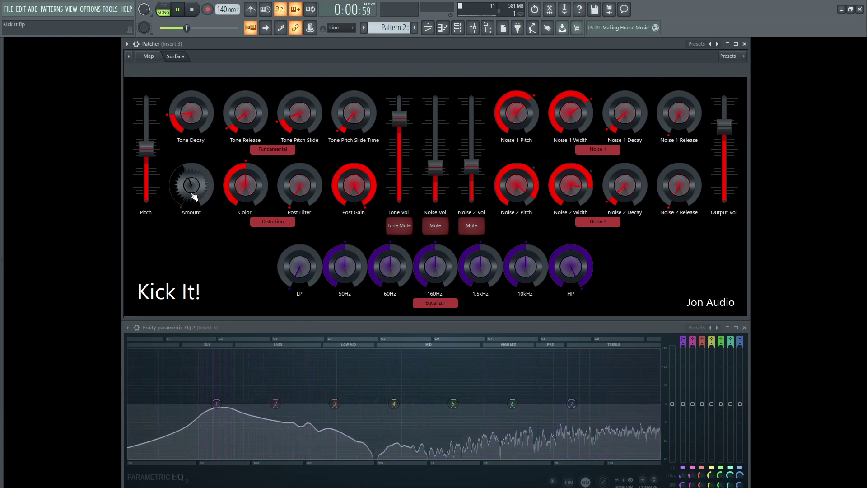
left_click_drag(722, 136, 722, 139)
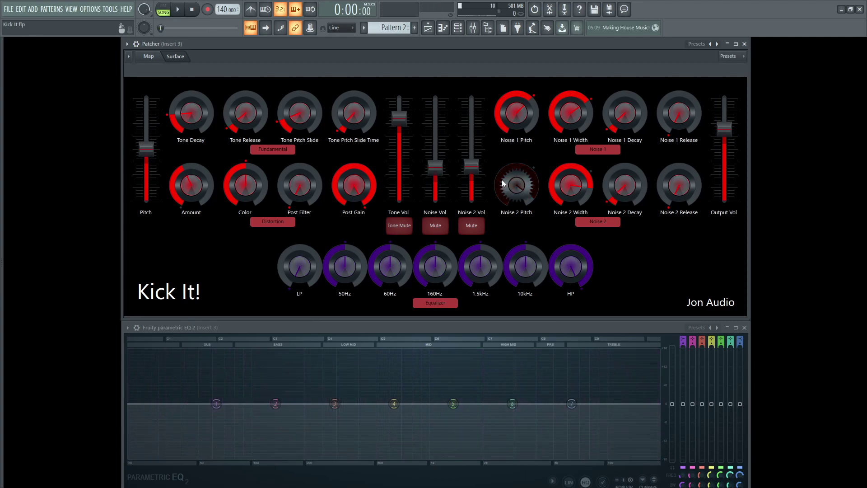
Lower Noise 2 Vol to about one quarter and Noise Vol slightly while the distorted kick plays
key("space")
left_click_drag(470, 172, 434, 170)
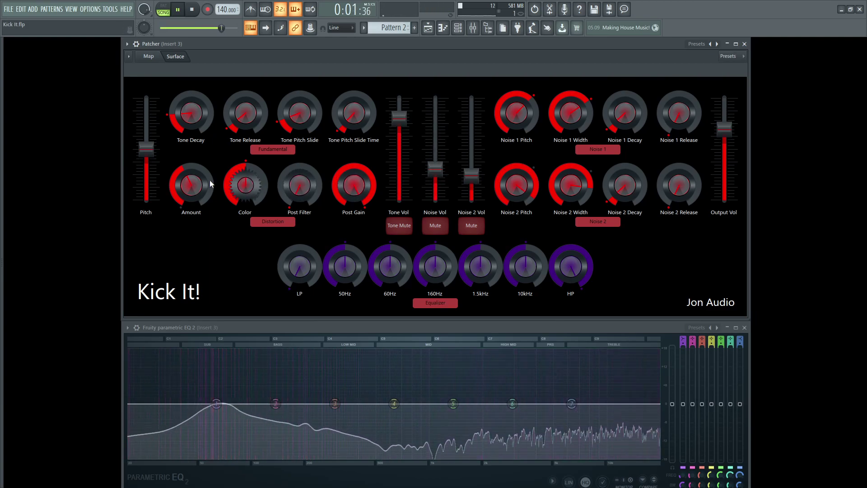
key("space")
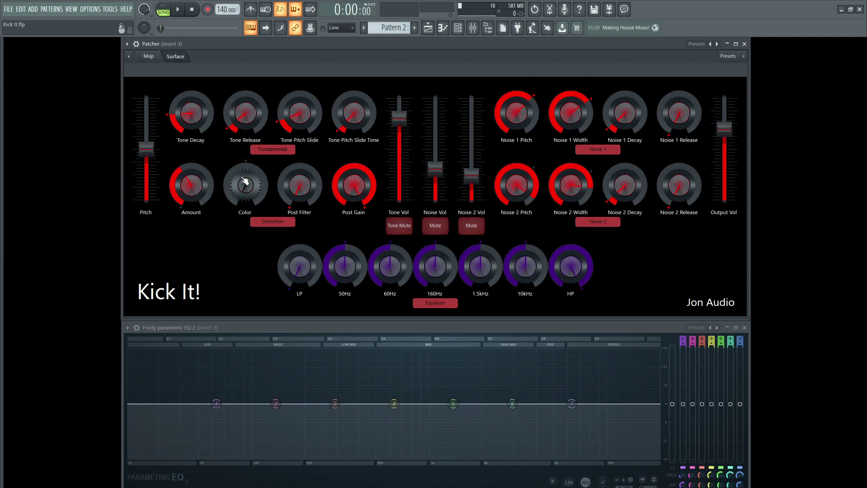
Audition the distortion Color across its range while the pattern plays, and return it to its midpoint
key("space")
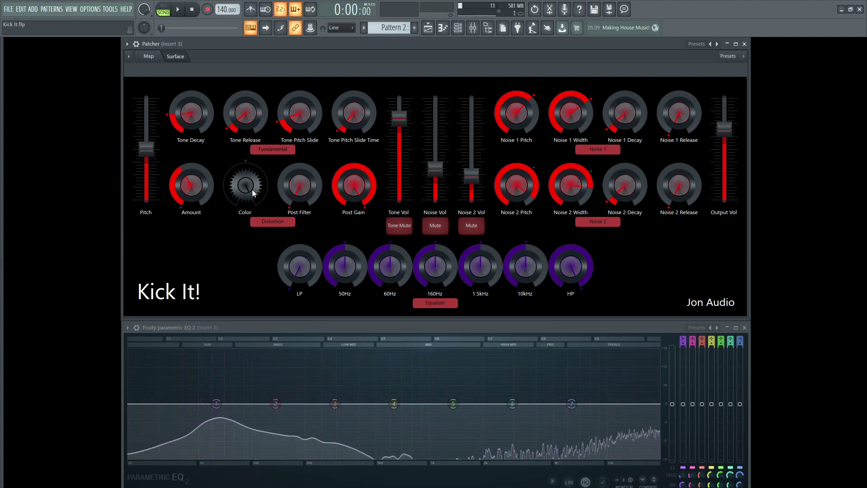
key("space")
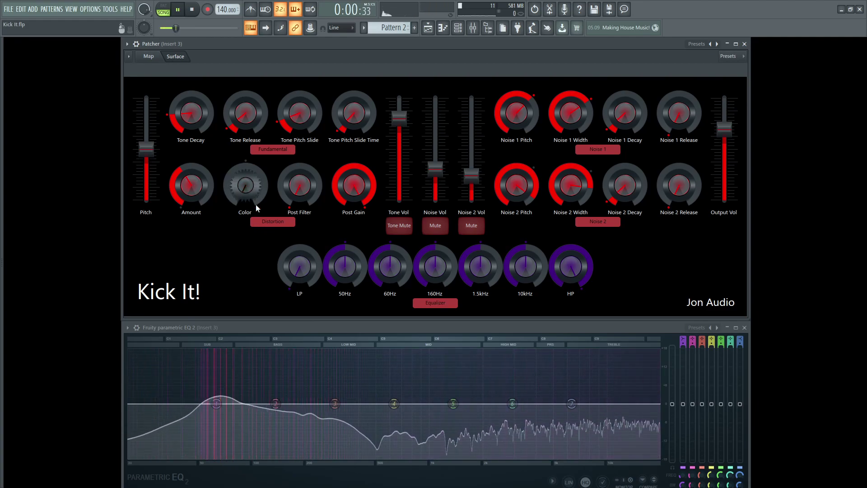
key("space")
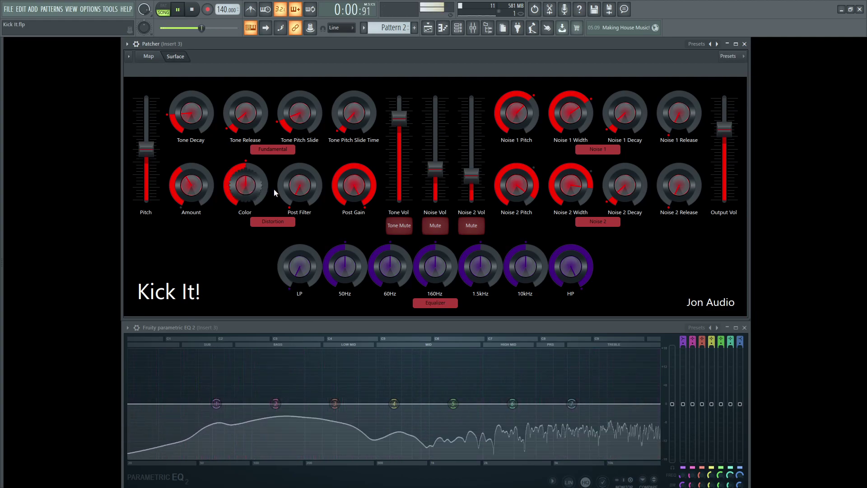
Audition the distortion Post Filter and Post Gain while the pattern plays, returning Post Filter to minimum and Post Gain to maximum
key("space")
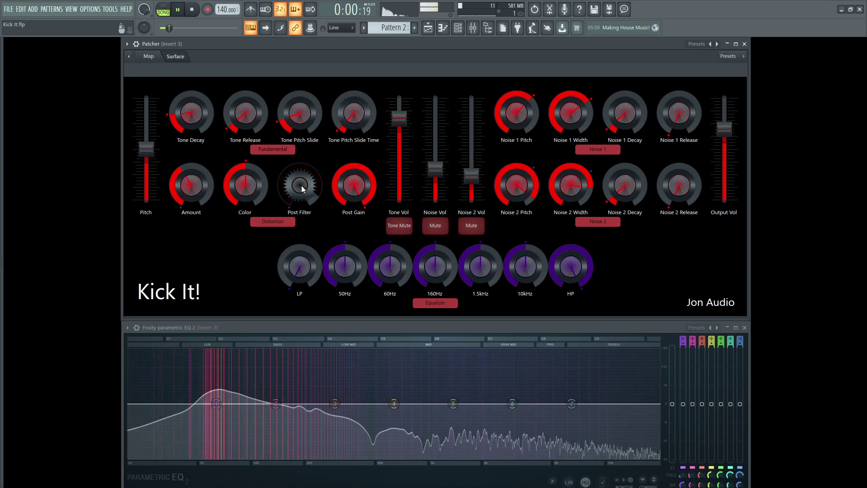
key("space")
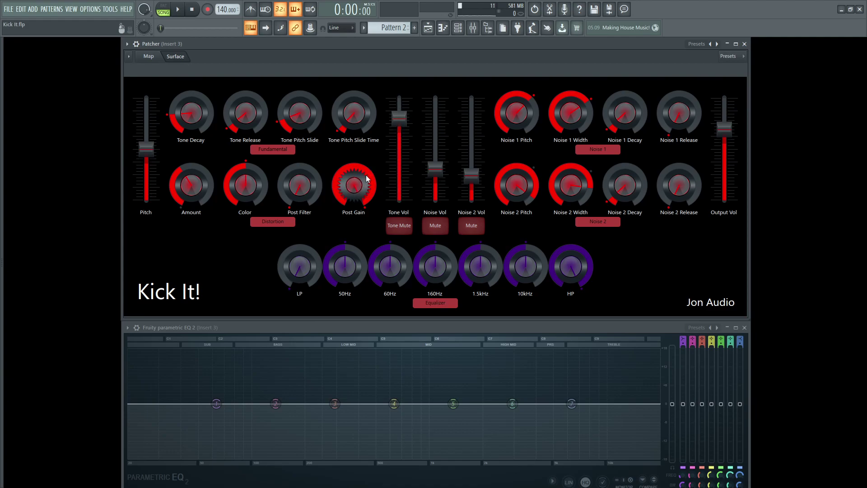
key("space")
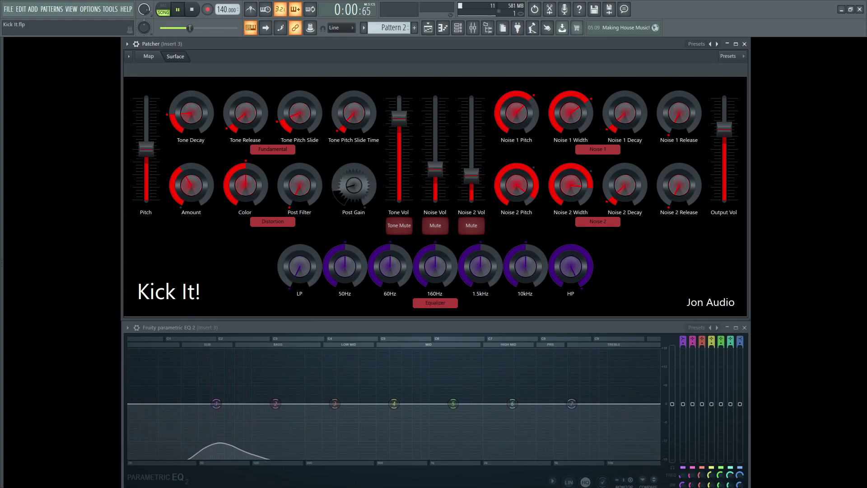
key("space")
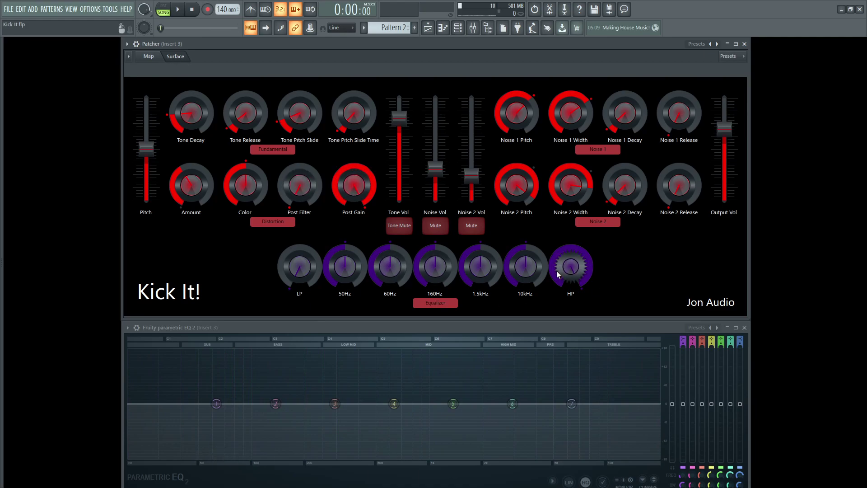
Lower Noise Vol to about one quarter and Noise 2 Vol to about one sixth while the pattern plays
key("space")
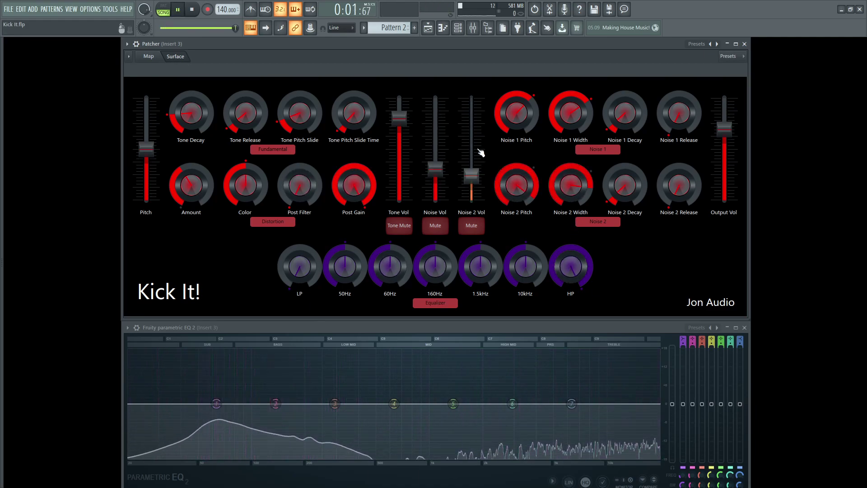
mouse_move(468, 176)
left_mouse_down()
mouse_move(439, 174)
mouse_move(470, 184)
left_mouse_up()
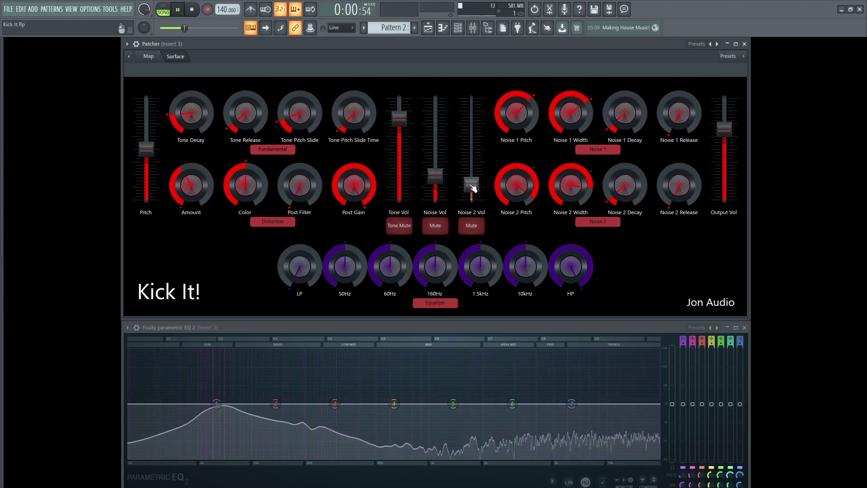
key("space")
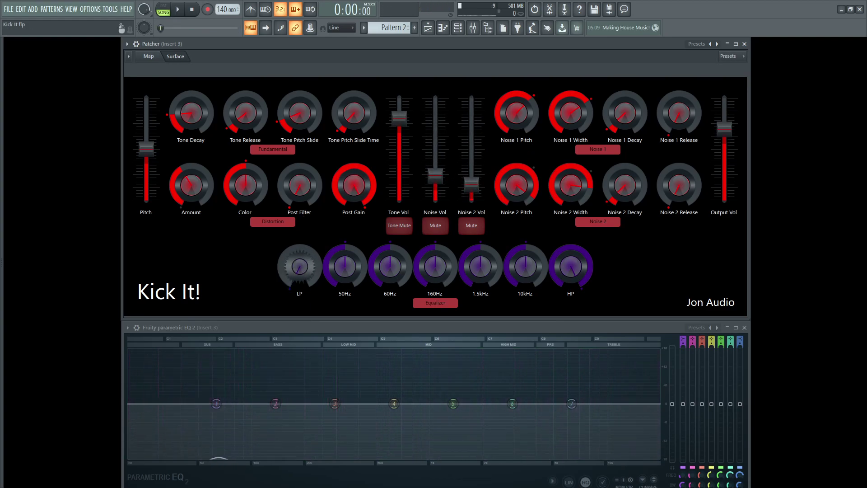
Sweep the equalizer's LP filter upward while the pattern plays, and return it to minimum
left_click_drag(299, 266, 300, 212)
key("space")
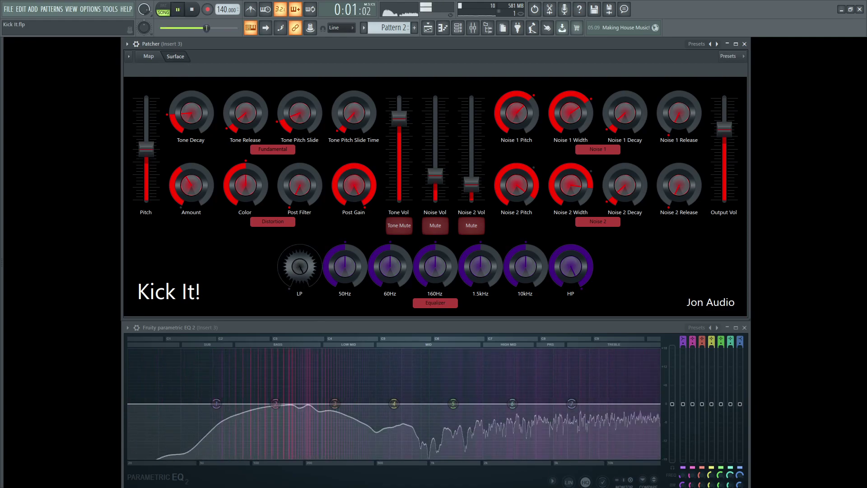
left_click_drag(297, 273, 297, 316)
key("space")
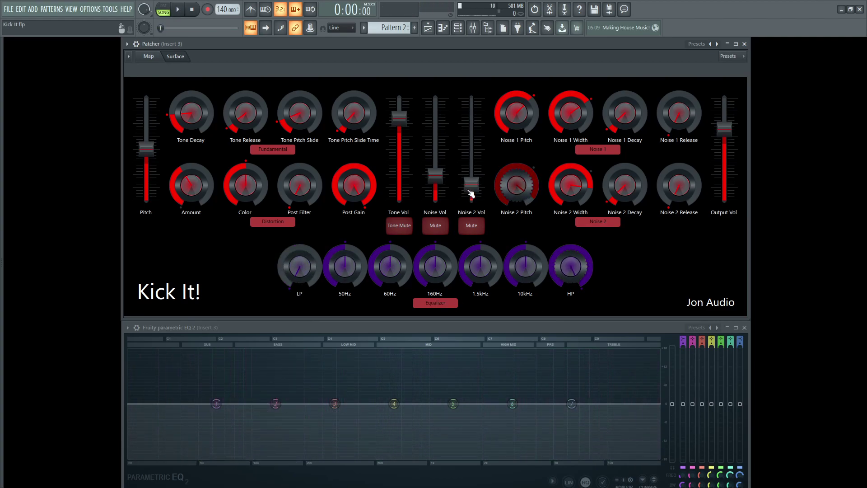
Sweep the equalizer's HP filter below maximum while the pattern plays, and return it to maximum
key("space")
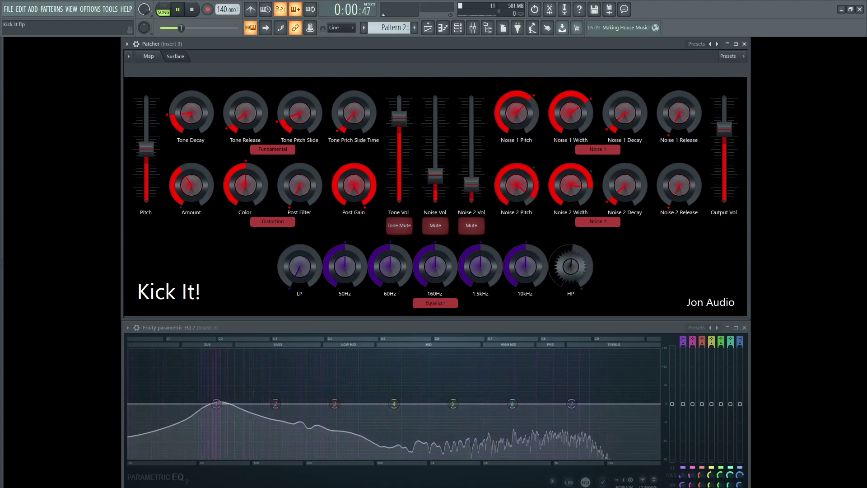
left_click_drag(586, 253, 586, 226)
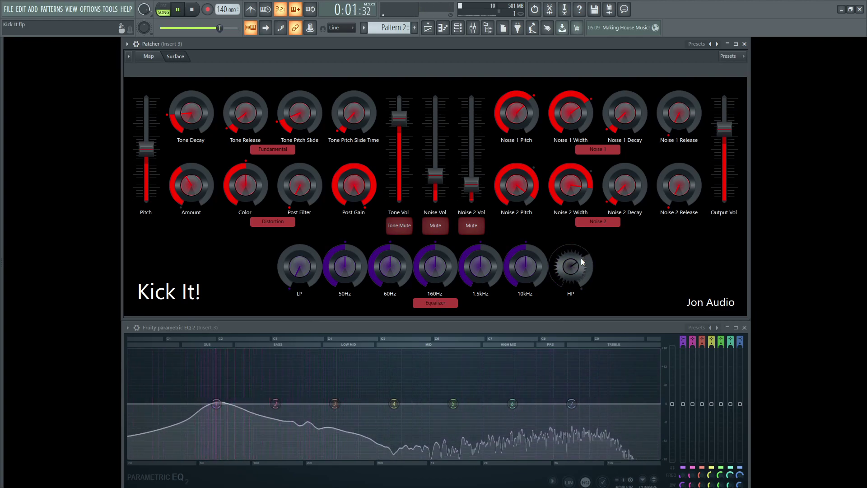
key("space")
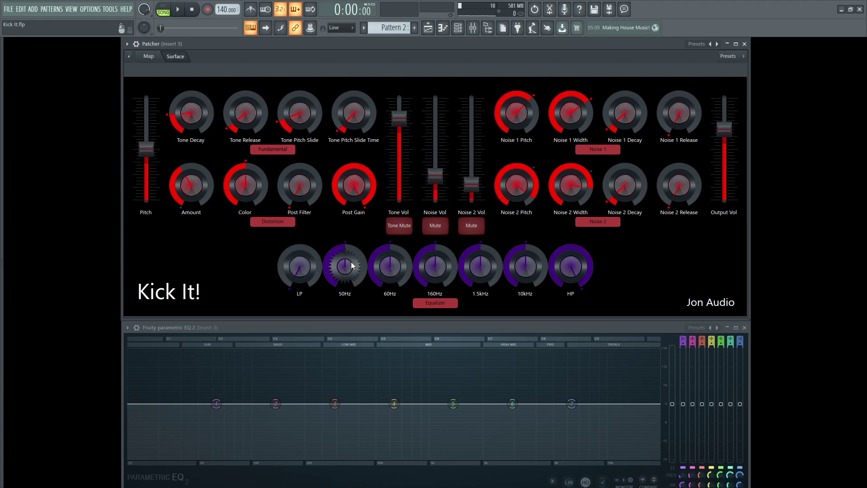
Boost the equalizer's 50Hz band to about 70% while the pattern plays
key("space")
left_click_drag(345, 267, 346, 258)
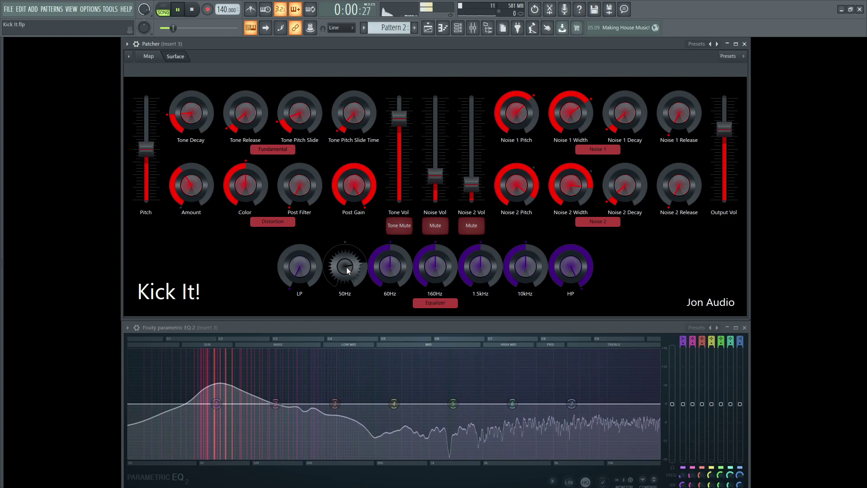
key("space")
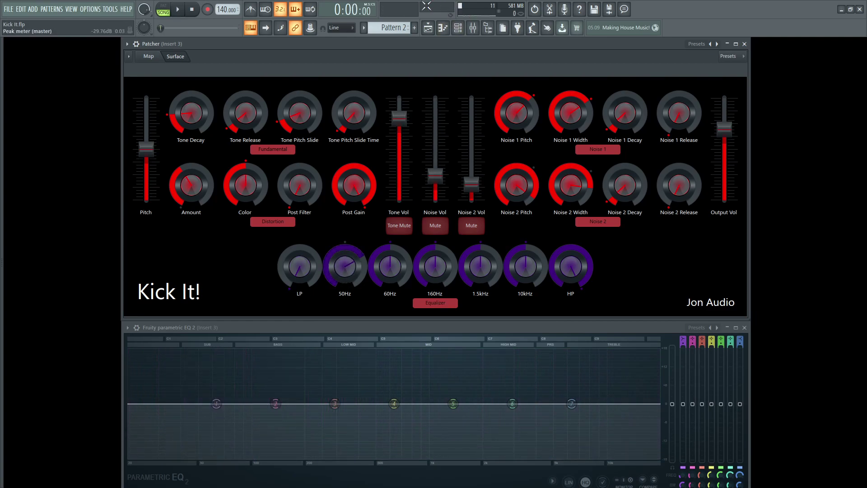
Set Output Vol to about 60% and ease the 50Hz boost down slightly, checking the level during playback
left_click_drag(721, 115, 720, 142)
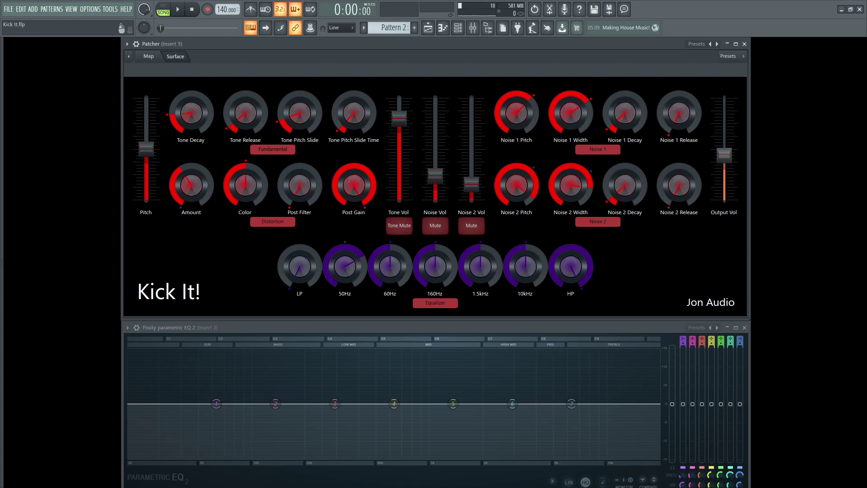
key("space")
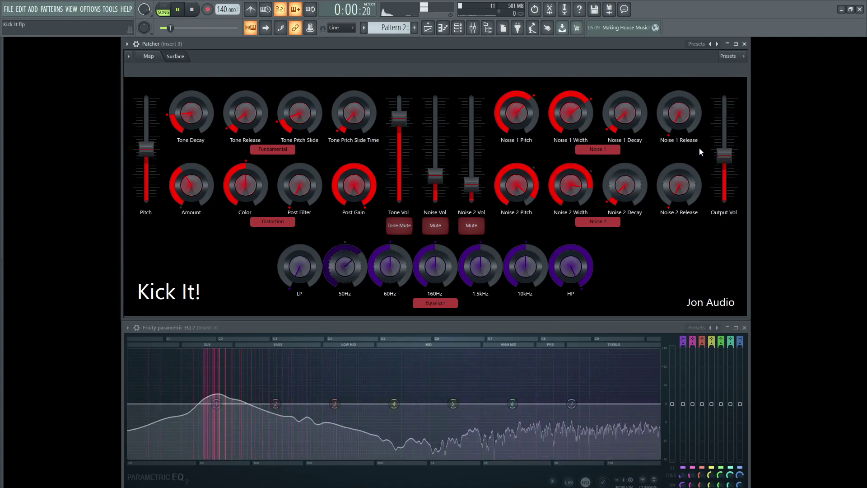
left_click_drag(728, 148, 729, 142)
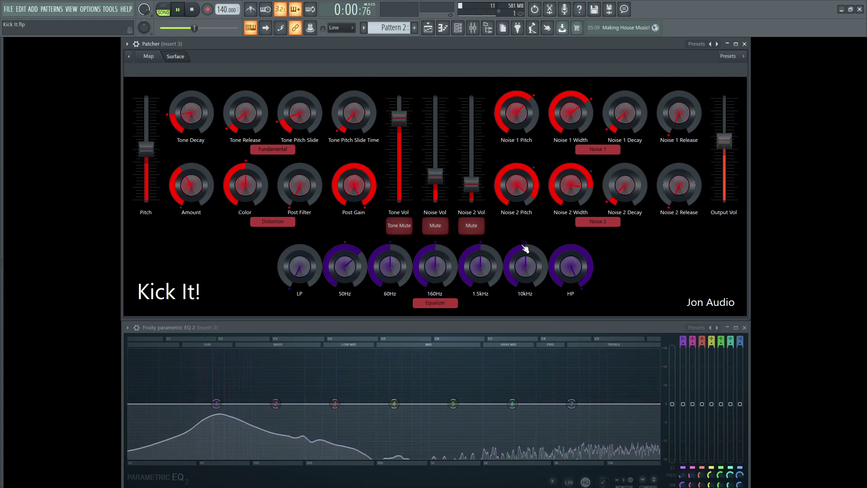
key("space")
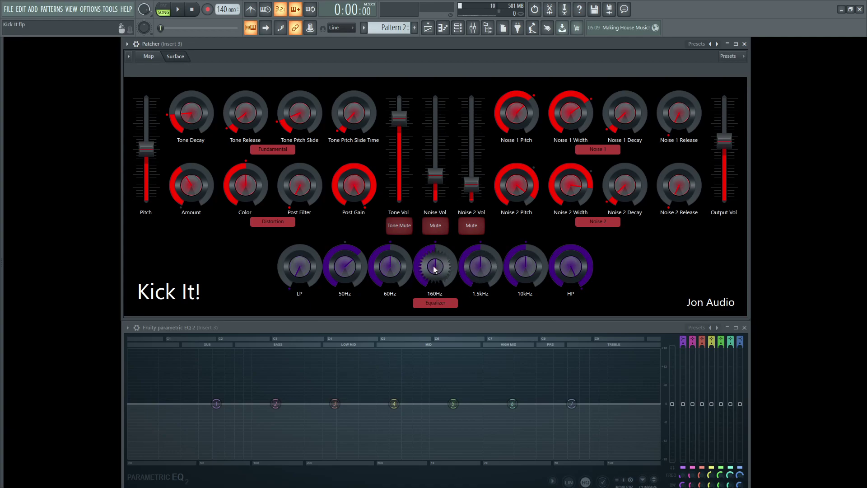
Cut the equalizer's 160Hz band to about 40% while the pattern plays
key("space")
left_click_drag(433, 269, 434, 276)
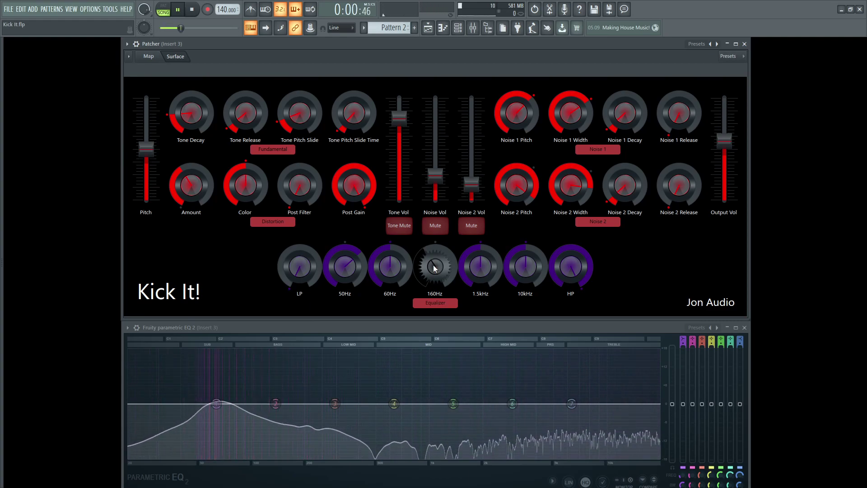
key("space")
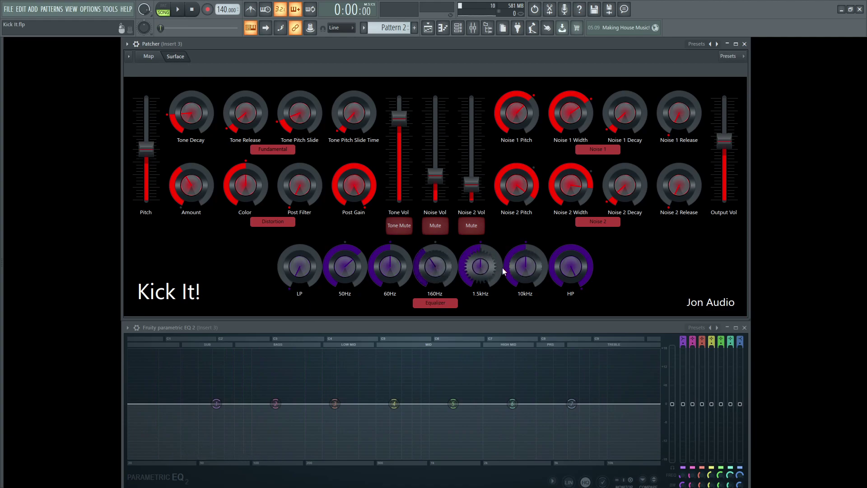
Boost the equalizer's 1.5kHz and 10kHz bands to about three quarters each while the pattern plays
key("space")
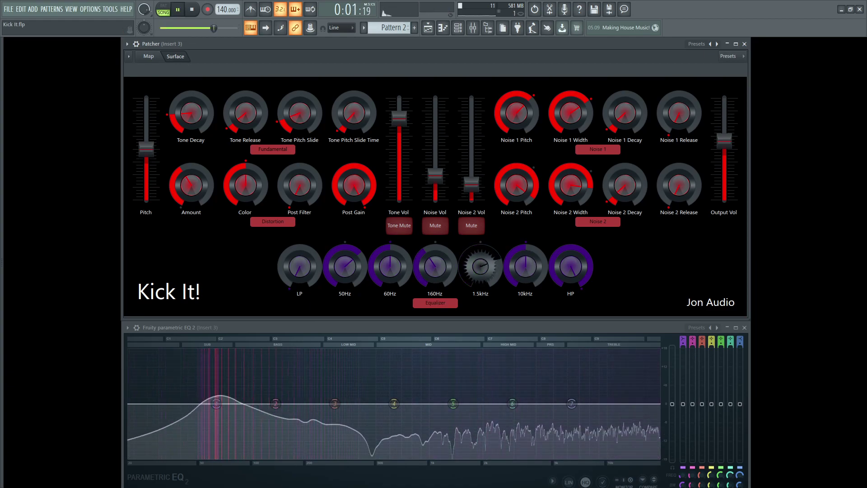
left_click_drag(481, 266, 480, 256)
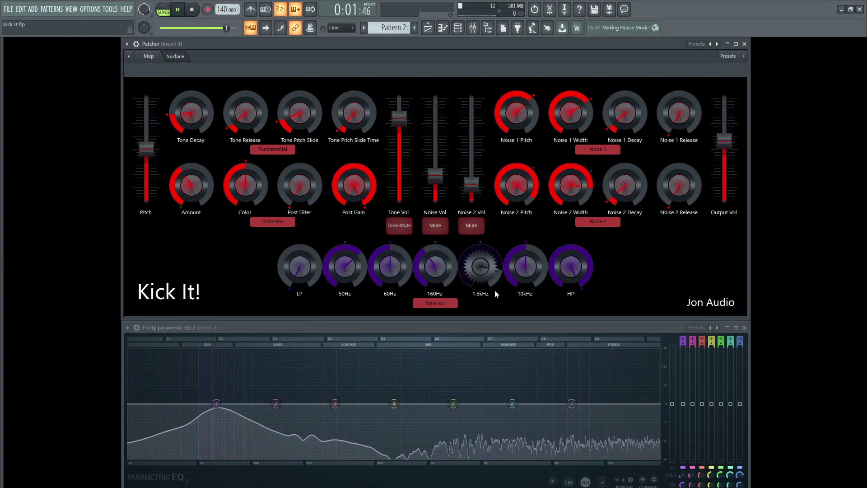
key("space")
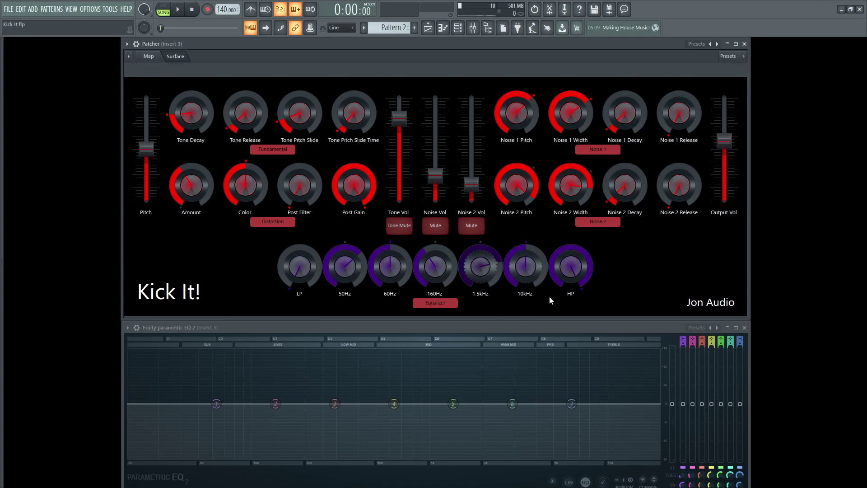
key("space")
left_click_drag(531, 270, 535, 264)
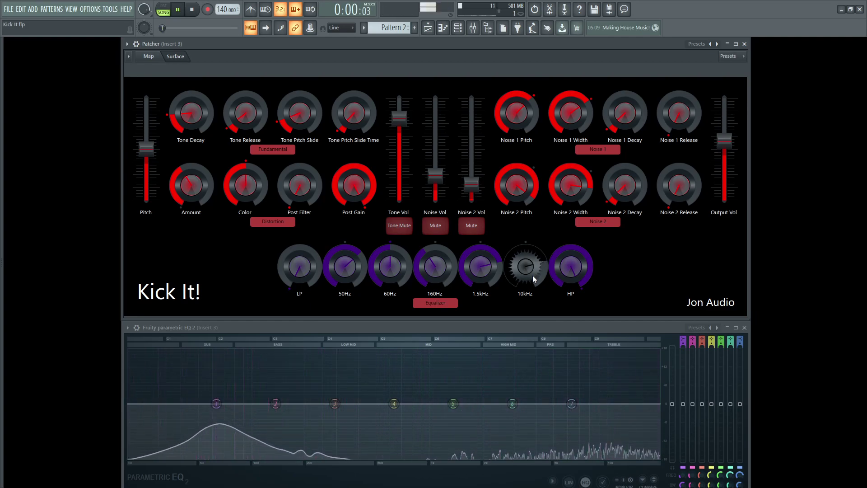
key("space")
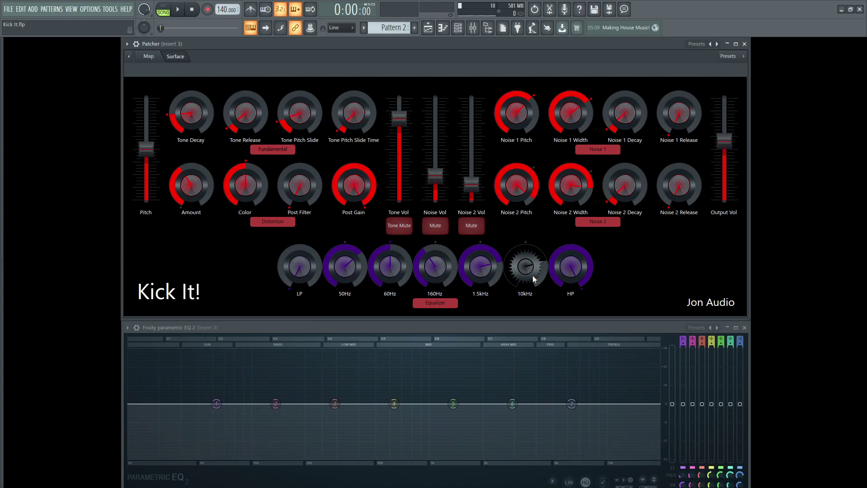